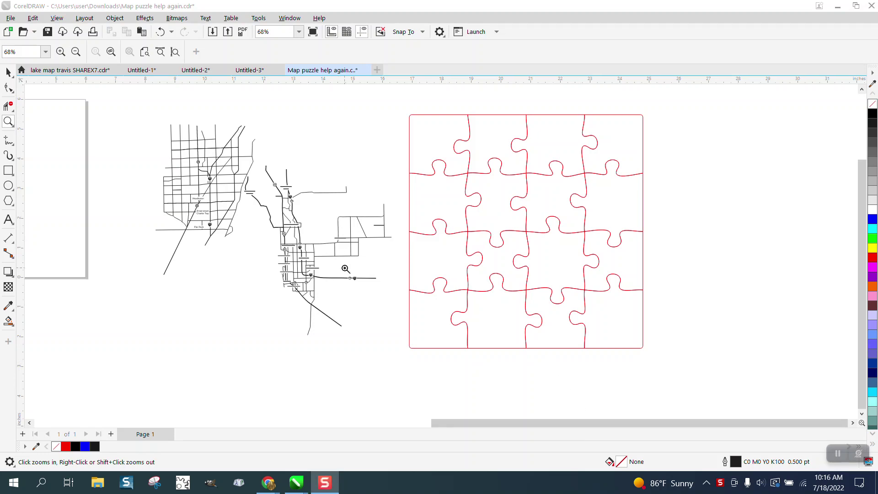
- Inspect the I-75 and 93 road shields and the red puzzle grid in the map puzzle drawing
{"action": "left_click_drag", "start_coordinate": [337, 272], "coordinate": [401, 298]}
{"action": "scroll", "coordinate": [242, 208], "scroll_direction": "down", "scroll_amount": 4}
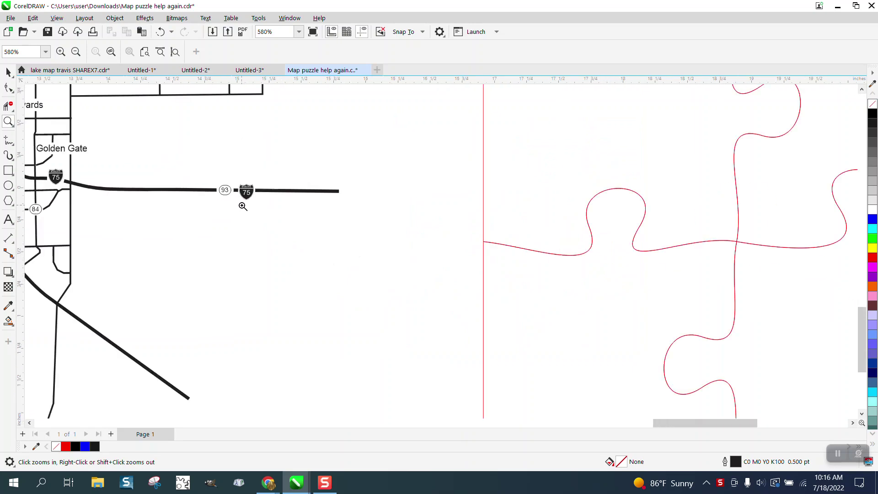
{"action": "scroll", "coordinate": [240, 204], "scroll_direction": "down", "scroll_amount": 4}
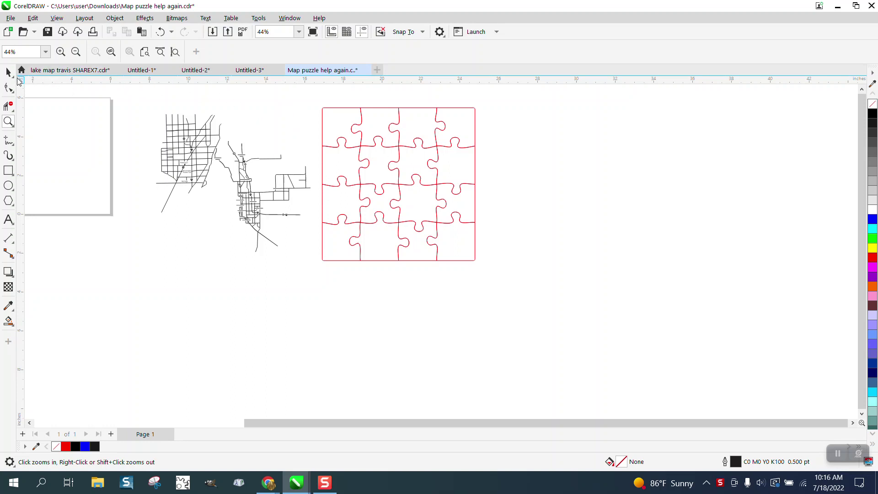
{"action": "left_click", "coordinate": [263, 98]}
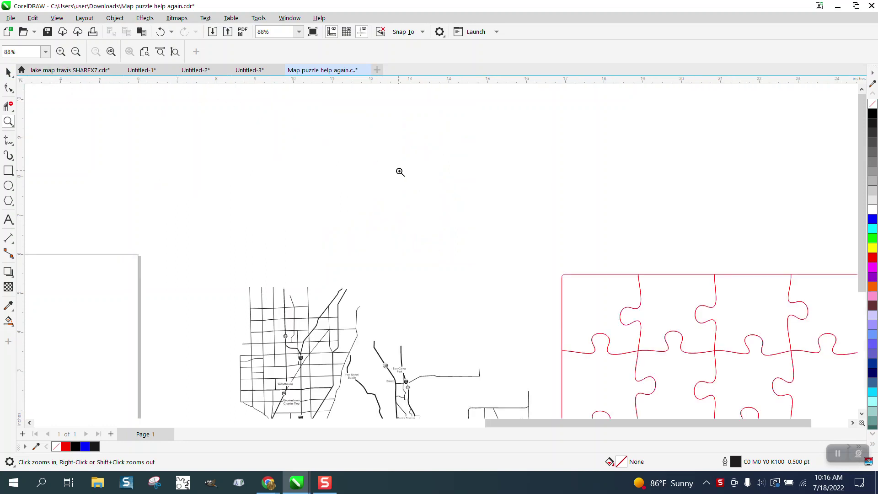
{"action": "right_click", "coordinate": [393, 168]}
{"action": "scroll", "coordinate": [233, 137], "scroll_direction": "down", "scroll_amount": 1}
{"action": "left_click", "coordinate": [21, 70]}
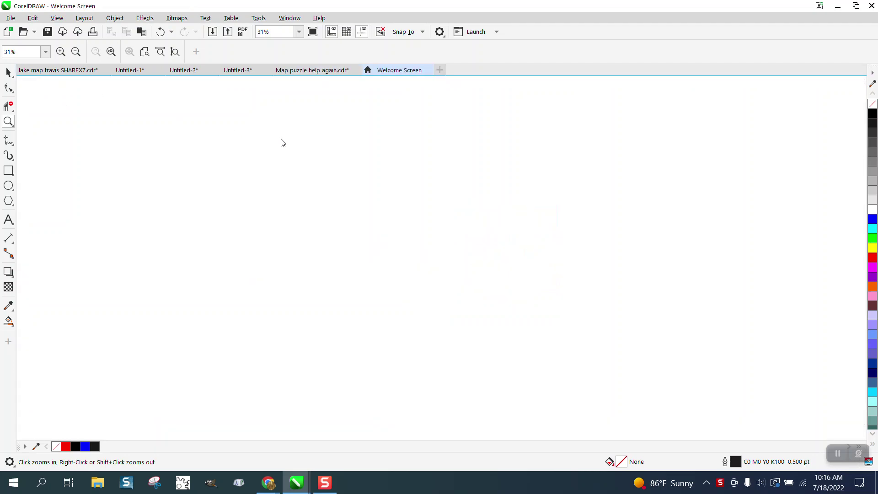
{"action": "scroll", "coordinate": [400, 200], "scroll_direction": "down", "scroll_amount": 1}
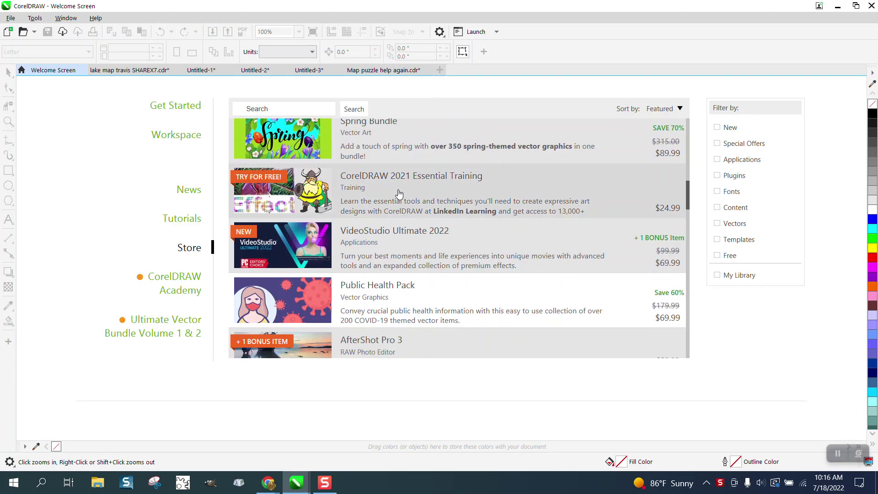
{"action": "left_click", "coordinate": [379, 71]}
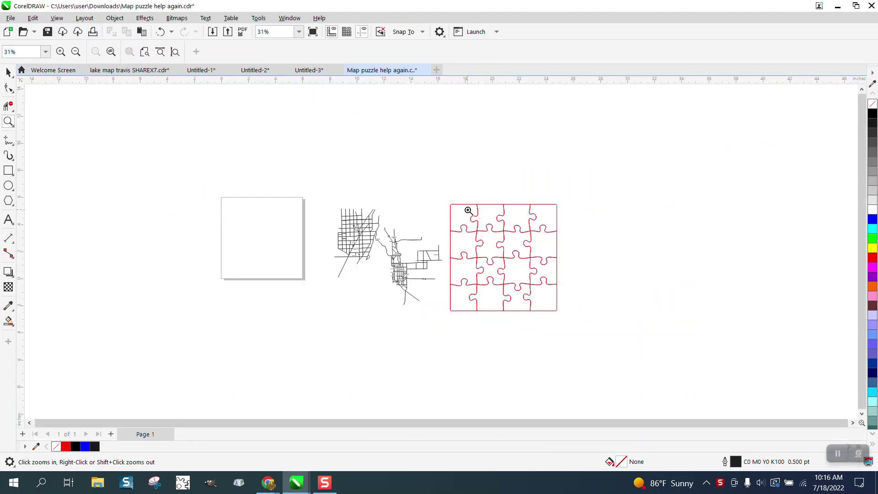
{"action": "left_click_drag", "start_coordinate": [430, 210], "coordinate": [603, 305]}
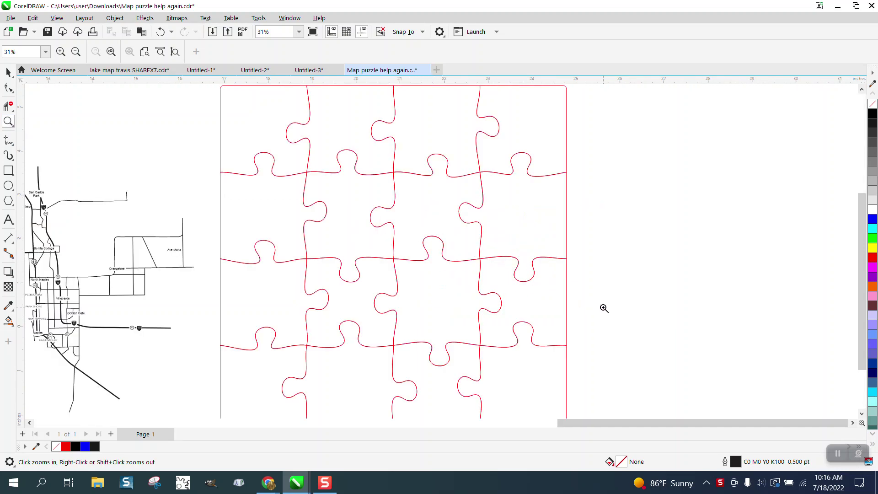
- With nothing selected, set the page size to 24 by 12 inches
{"action": "left_click", "coordinate": [8, 72]}
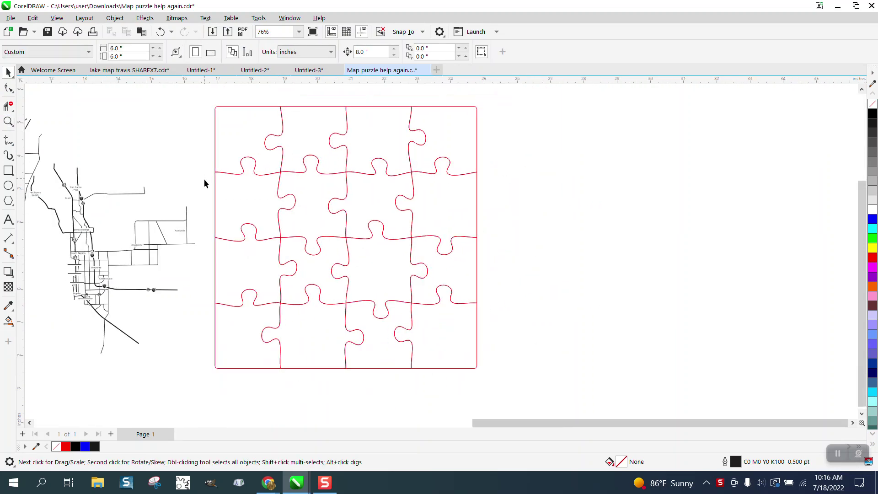
{"action": "scroll", "coordinate": [204, 179], "scroll_direction": "down", "scroll_amount": 1}
{"action": "left_click", "coordinate": [170, 221]}
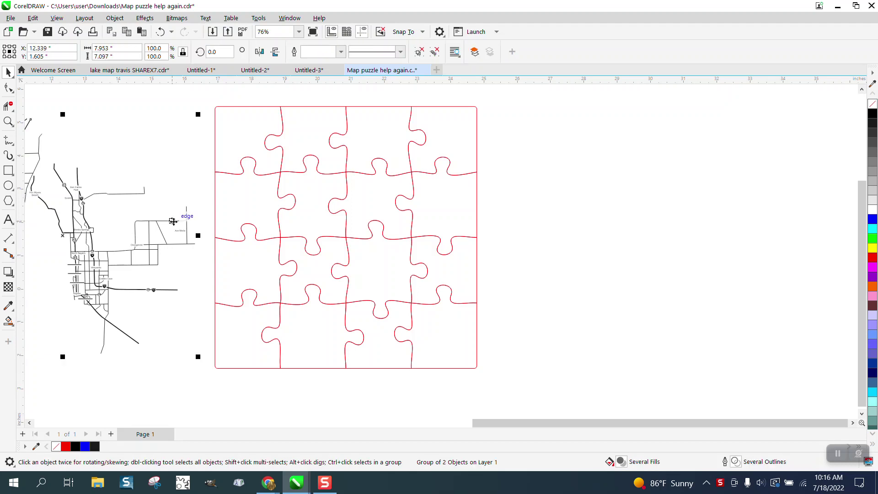
{"action": "scroll", "coordinate": [487, 272], "scroll_direction": "down", "scroll_amount": 2}
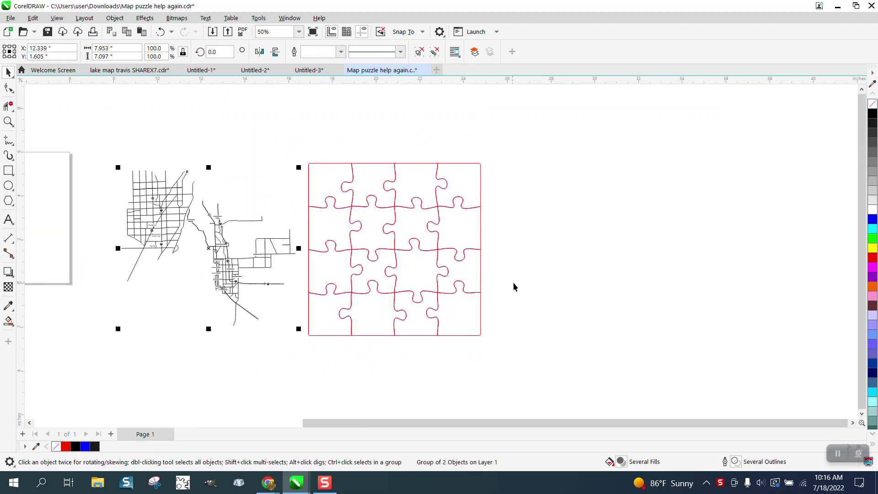
{"action": "scroll", "coordinate": [514, 287], "scroll_direction": "down", "scroll_amount": 1}
{"action": "scroll", "coordinate": [513, 287], "scroll_direction": "down", "scroll_amount": 1}
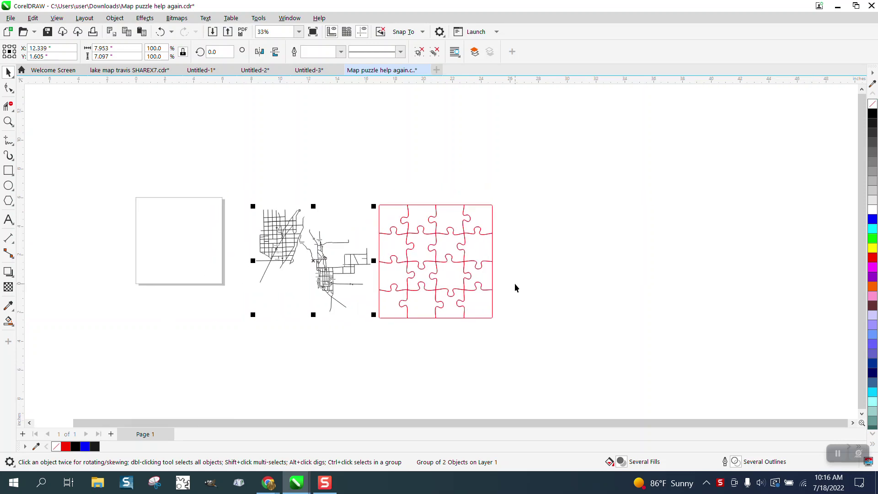
{"action": "left_click", "coordinate": [174, 233]}
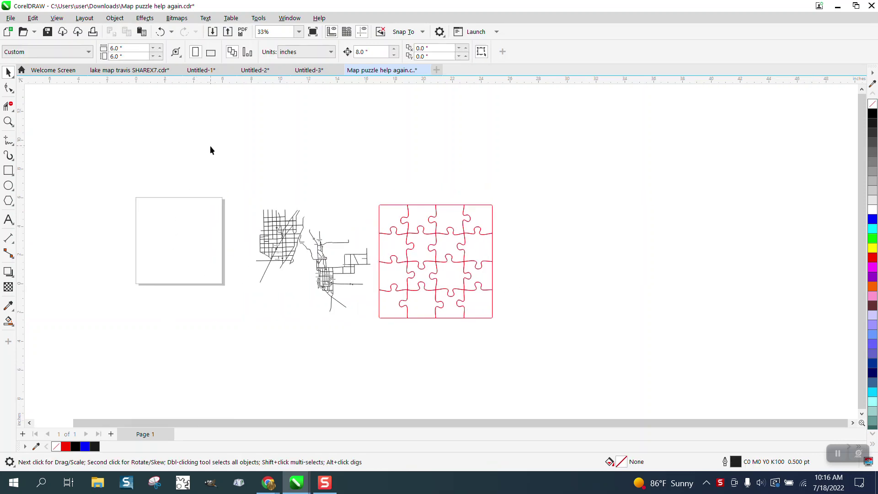
{"action": "left_click", "coordinate": [128, 48]}
{"action": "type", "text": "24"}
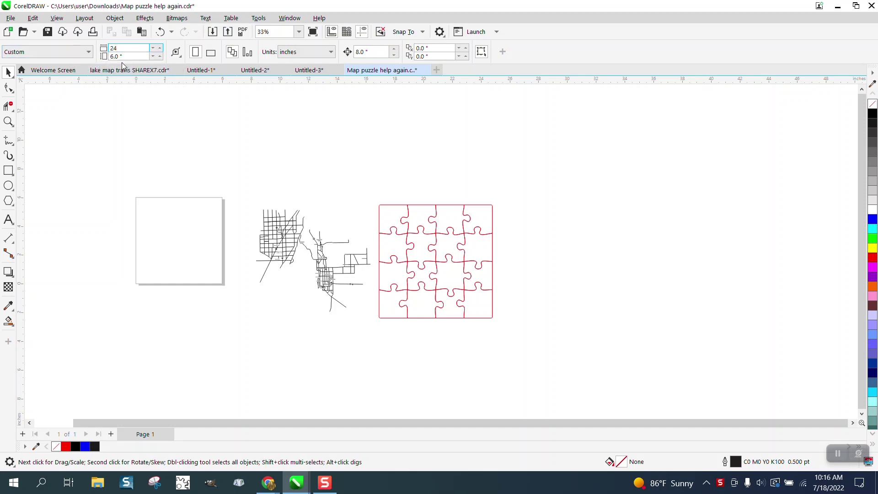
{"action": "key", "text": "Tab"}
{"action": "type", "text": "12"}
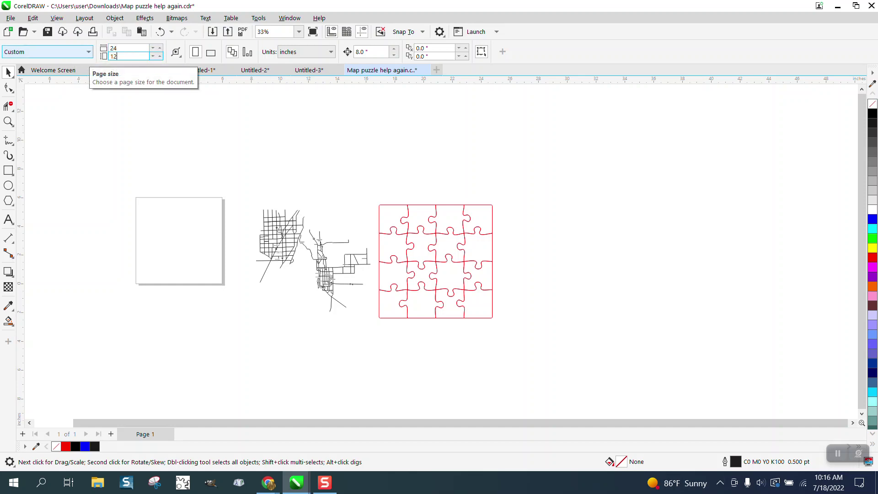
{"action": "key", "text": "Return"}
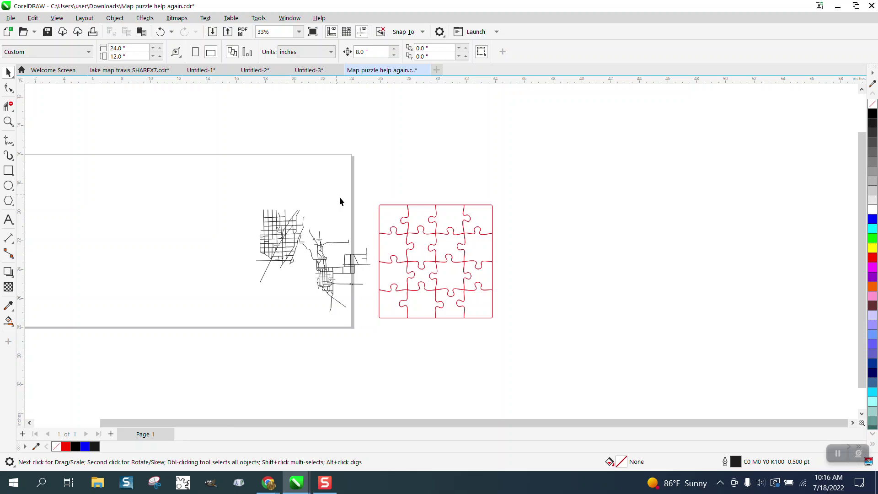
- Delete the stray short line and move the puzzle grid to the page's left end
{"action": "left_click_drag", "start_coordinate": [541, 347], "coordinate": [561, 347]}
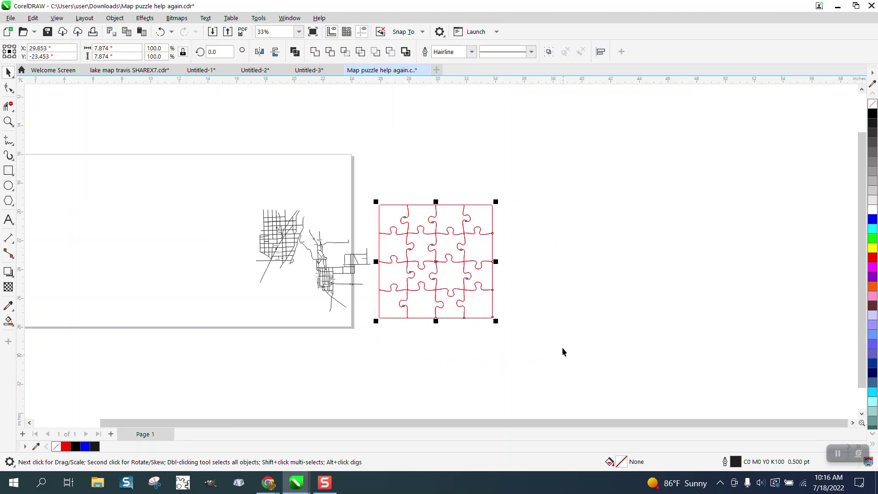
{"action": "scroll", "coordinate": [561, 347], "scroll_direction": "down", "scroll_amount": 2}
{"action": "left_click_drag", "start_coordinate": [159, 239], "coordinate": [247, 311]}
{"action": "key", "text": "Delete"}
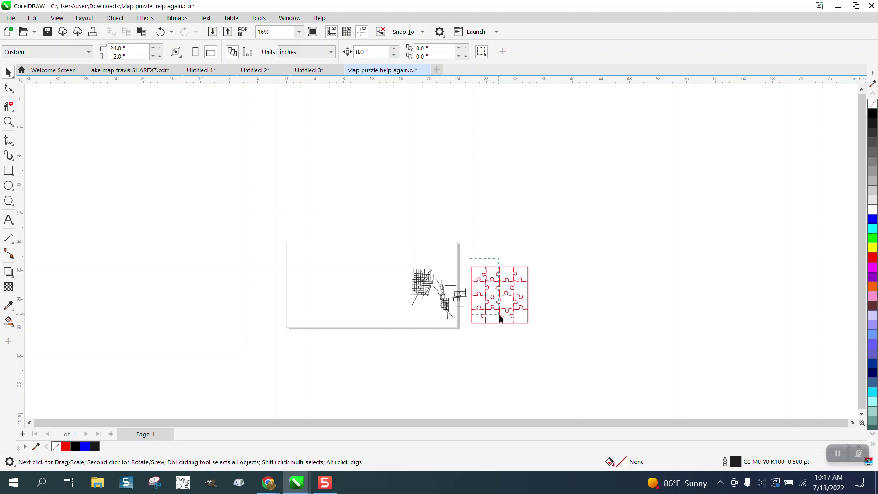
{"action": "left_click_drag", "start_coordinate": [499, 319], "coordinate": [539, 333]}
{"action": "left_click_drag", "start_coordinate": [497, 298], "coordinate": [313, 274]}
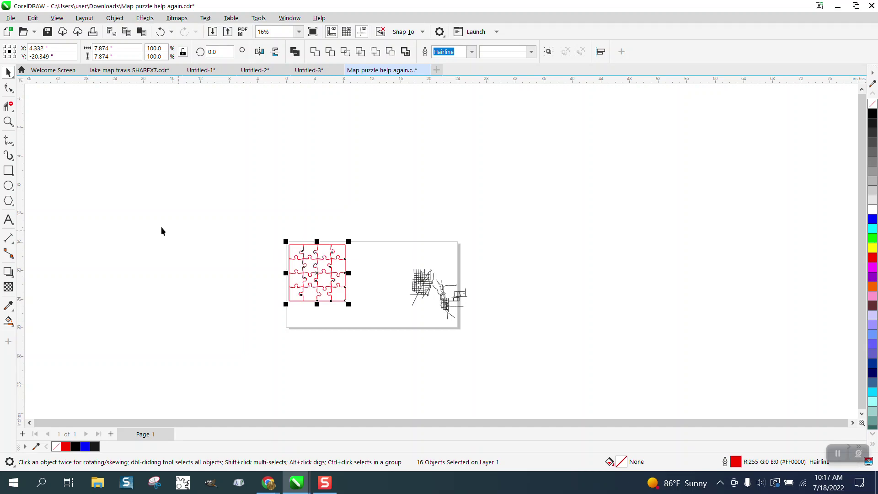
{"action": "left_click", "coordinate": [8, 121]}
{"action": "left_click_drag", "start_coordinate": [230, 206], "coordinate": [609, 410]}
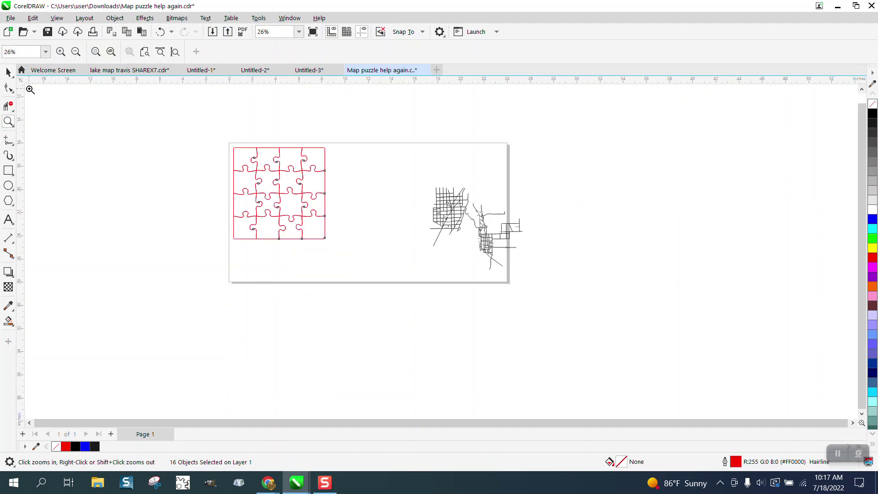
- Leave the outline width unchanged and set all 16 puzzle pieces' outline colour to black
{"action": "left_click", "coordinate": [9, 73]}
{"action": "left_click", "coordinate": [28, 75]}
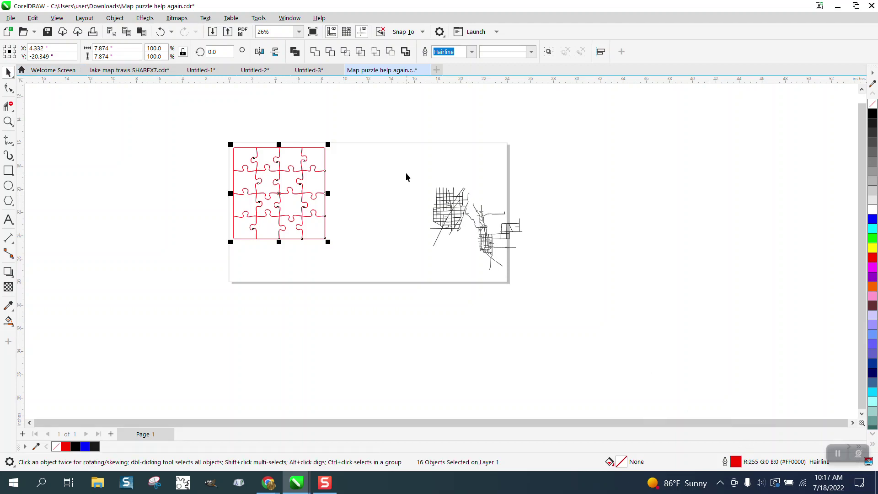
{"action": "left_click", "coordinate": [472, 52]}
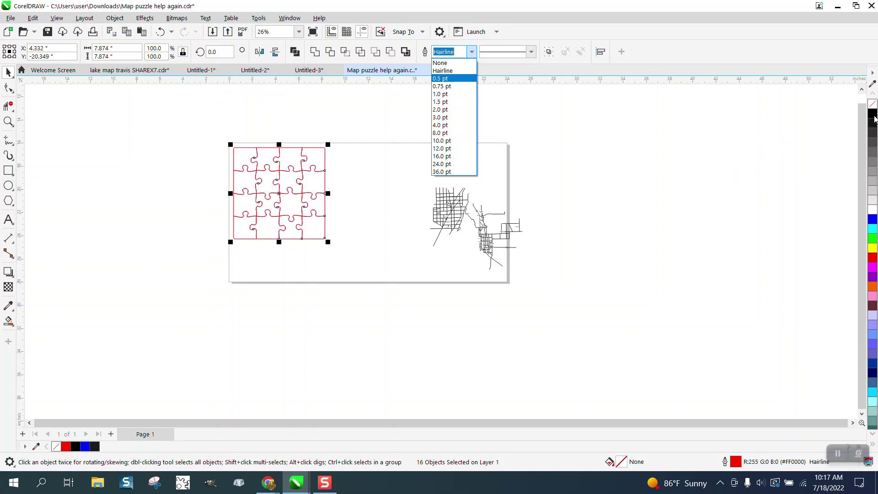
{"action": "key", "text": "Down"}
{"action": "key", "text": "Down"}
{"action": "key", "text": "Down"}
{"action": "key", "text": "Down"}
{"action": "key", "text": "Down"}
{"action": "key", "text": "Down"}
{"action": "key", "text": "Down"}
{"action": "key", "text": "Down"}
{"action": "key", "text": "Down"}
{"action": "key", "text": "Down"}
{"action": "key", "text": "Down"}
{"action": "key", "text": "Down"}
{"action": "key", "text": "Down"}
{"action": "key", "text": "Up"}
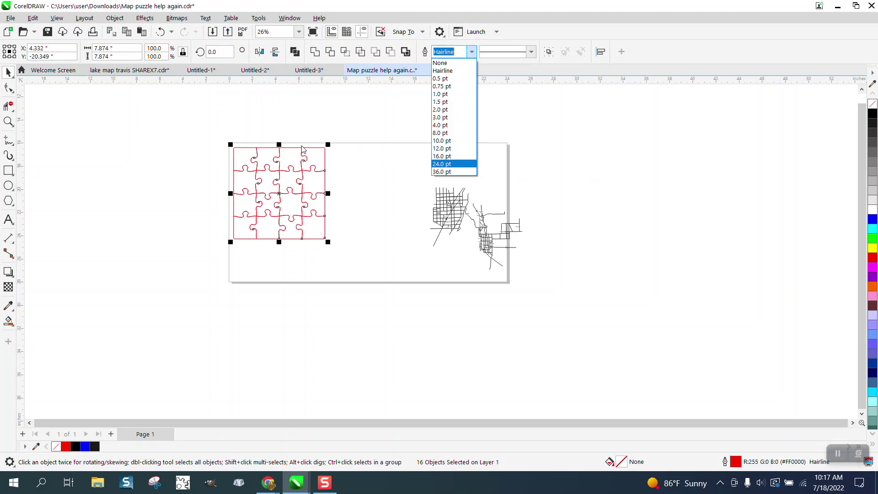
{"action": "key", "text": "Up"}
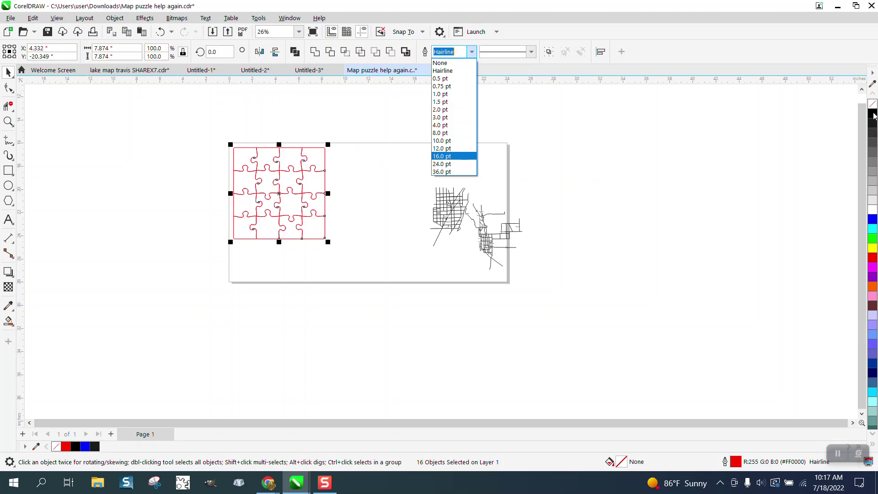
{"action": "key", "text": "Escape"}
{"action": "left_click_drag", "start_coordinate": [216, 129], "coordinate": [366, 259]}
{"action": "right_click", "coordinate": [873, 114]}
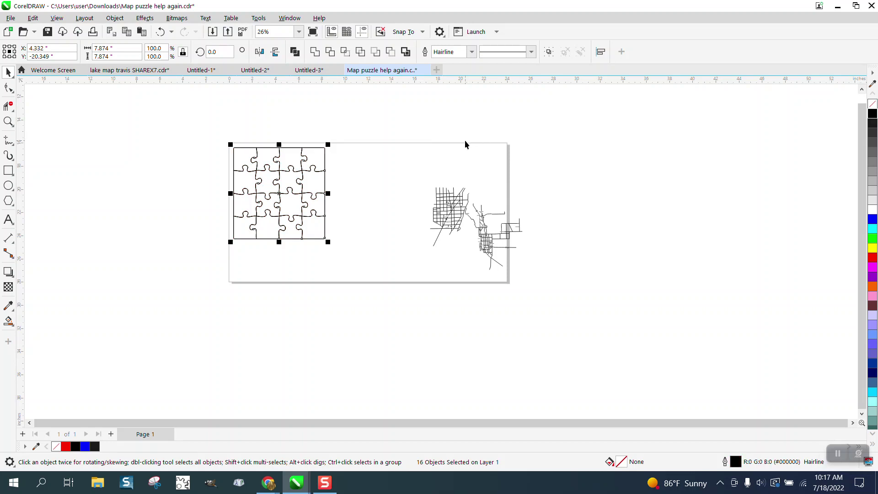
- Duplicate the puzzle grid and move the street map over the on-page puzzle
{"action": "key", "text": "ctrl+d"}
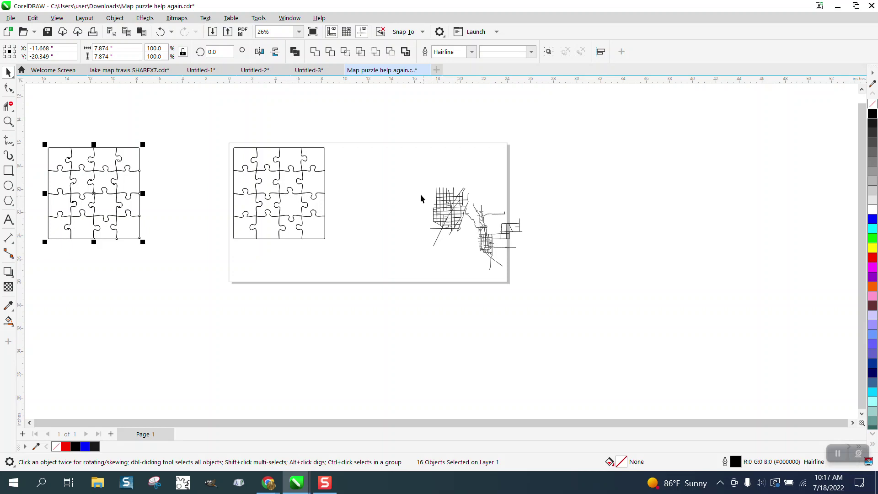
{"action": "left_click_drag", "start_coordinate": [420, 195], "coordinate": [533, 276]}
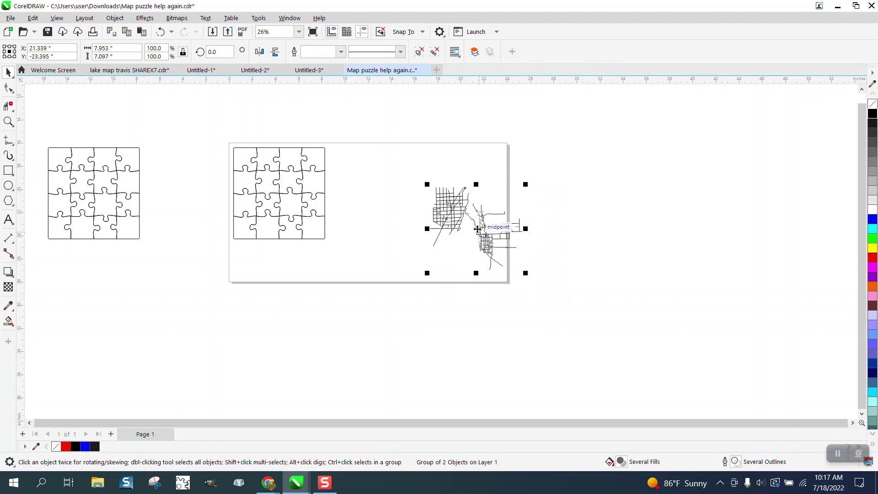
{"action": "left_click_drag", "start_coordinate": [477, 228], "coordinate": [278, 191]}
{"action": "left_click", "coordinate": [8, 121]}
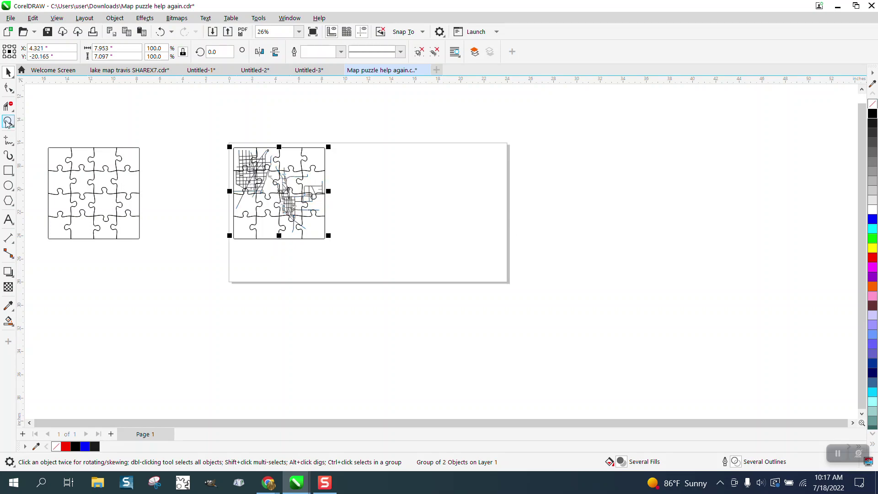
{"action": "left_click_drag", "start_coordinate": [168, 133], "coordinate": [397, 270]}
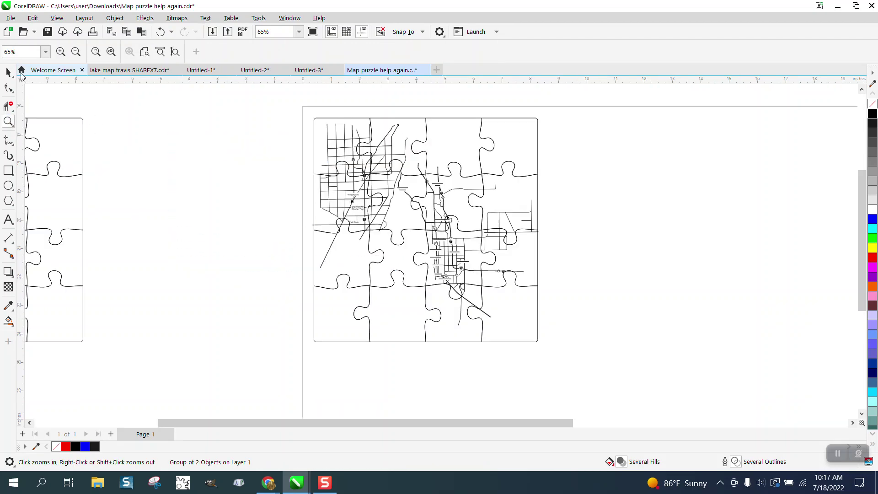
- Undo the left puzzle's shift and the map's placement on the puzzle
{"action": "left_click", "coordinate": [8, 71]}
{"action": "scroll", "coordinate": [640, 234], "scroll_direction": "down", "scroll_amount": 2}
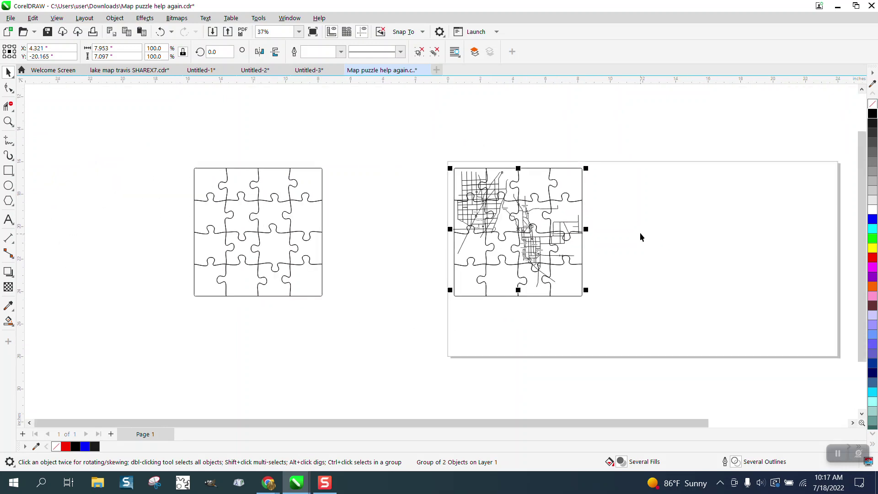
{"action": "left_click_drag", "start_coordinate": [181, 143], "coordinate": [358, 315]}
{"action": "key", "text": "ctrl+z"}
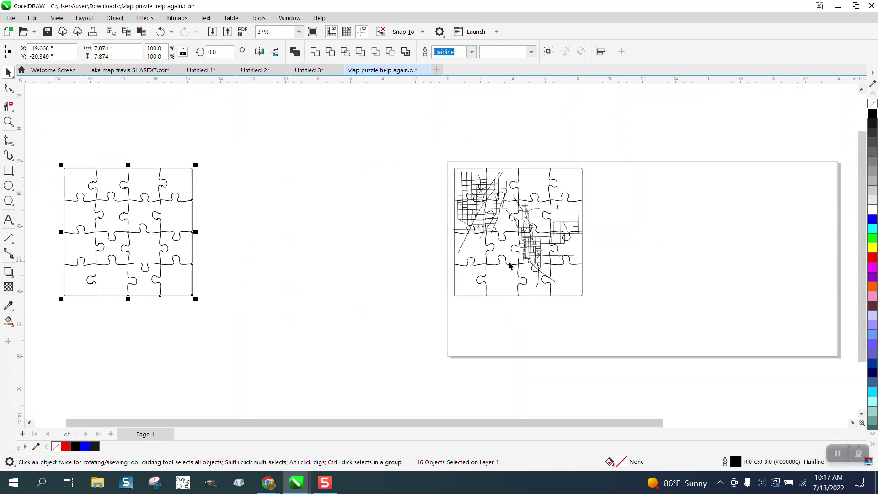
{"action": "left_click", "coordinate": [504, 272]}
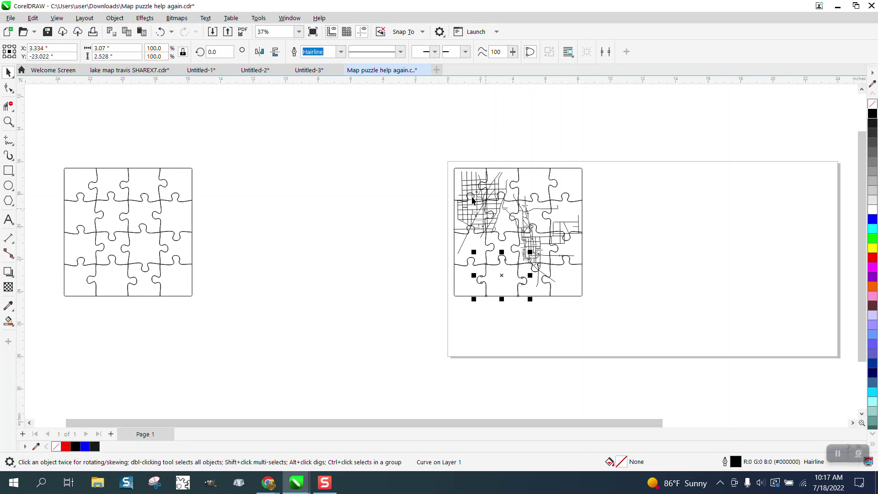
{"action": "left_click", "coordinate": [161, 31]}
{"action": "left_click", "coordinate": [160, 32]}
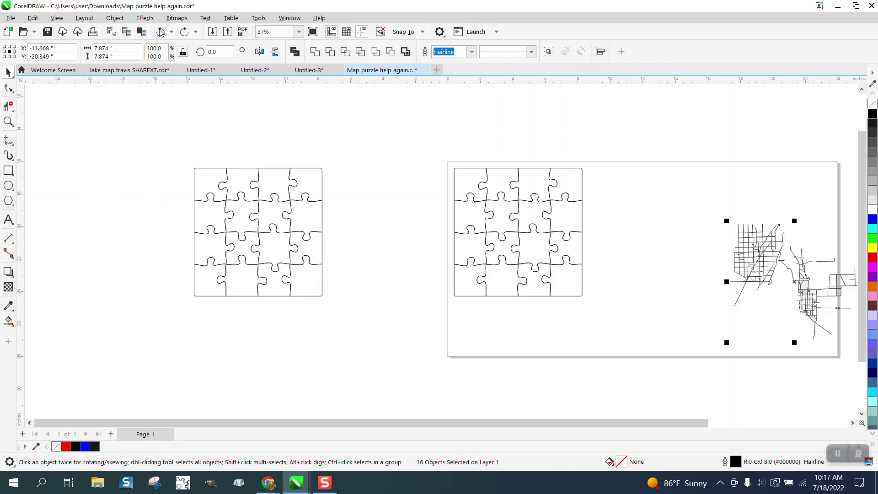
- Group the 16 on-page puzzle pieces with Ctrl+G and move the street map onto them
{"action": "left_click_drag", "start_coordinate": [411, 145], "coordinate": [615, 325]}
{"action": "key", "text": "ctrl+g"}
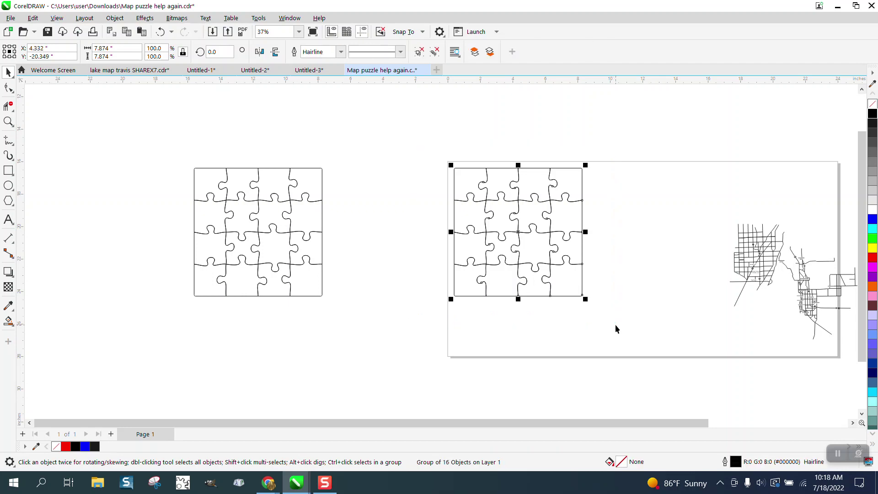
{"action": "left_click", "coordinate": [777, 270]}
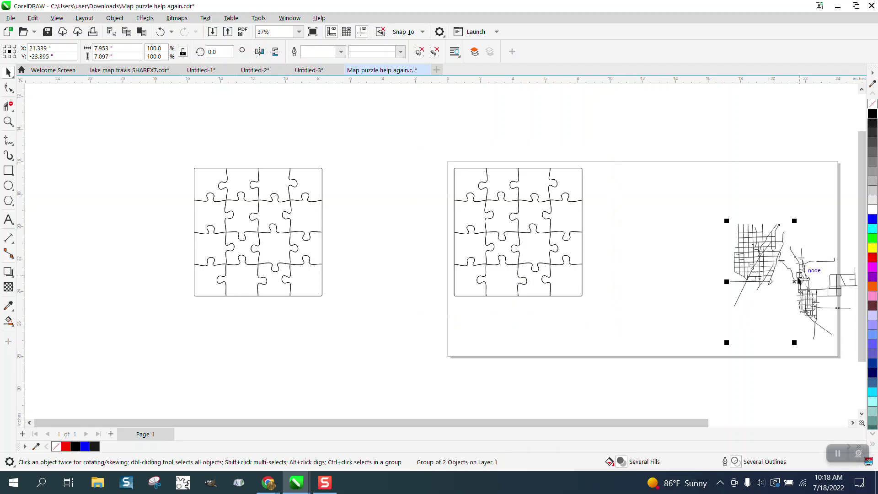
{"action": "left_click_drag", "start_coordinate": [796, 282], "coordinate": [518, 232]}
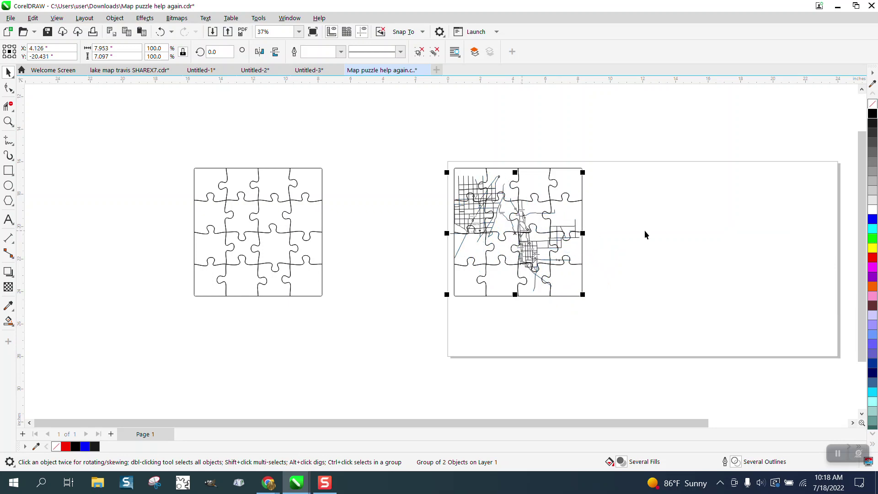
- Align the street map over the grouped puzzle, checking it zoomed in and nudging it slightly right
{"action": "left_click", "coordinate": [543, 235]}
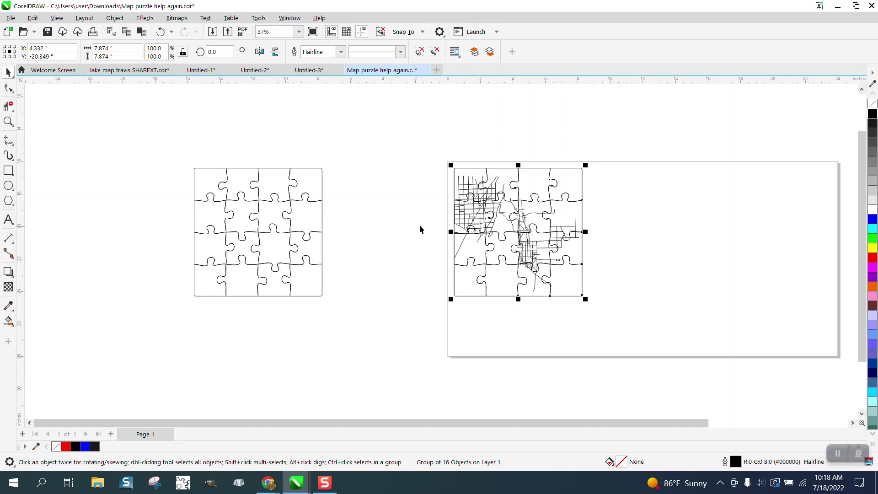
{"action": "left_click", "coordinate": [10, 122]}
{"action": "left_click_drag", "start_coordinate": [427, 154], "coordinate": [713, 336]}
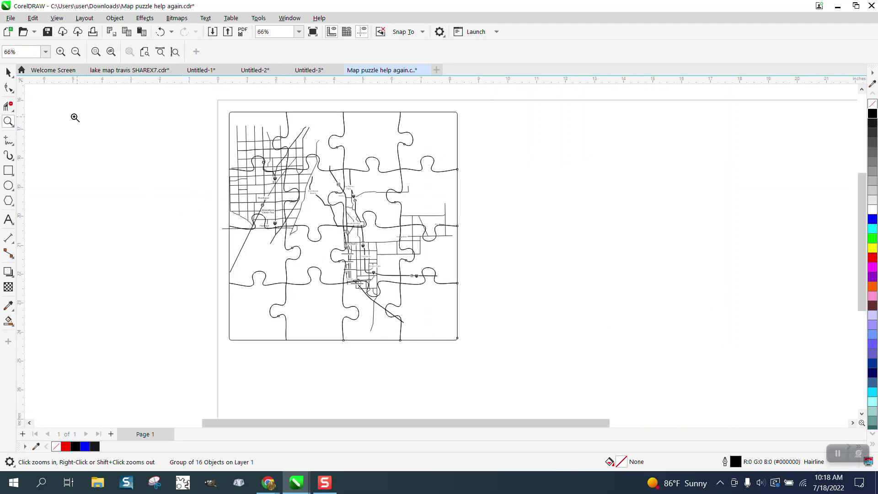
{"action": "left_click", "coordinate": [9, 72]}
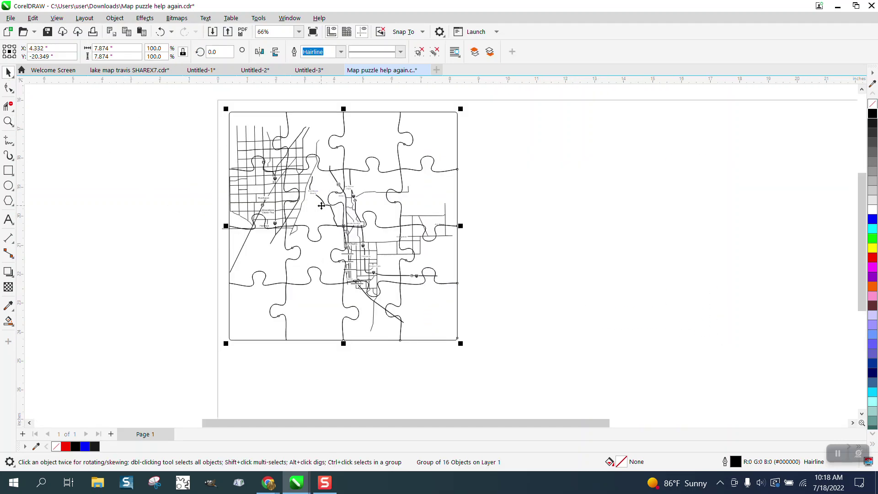
{"action": "left_click_drag", "start_coordinate": [323, 201], "coordinate": [327, 212]}
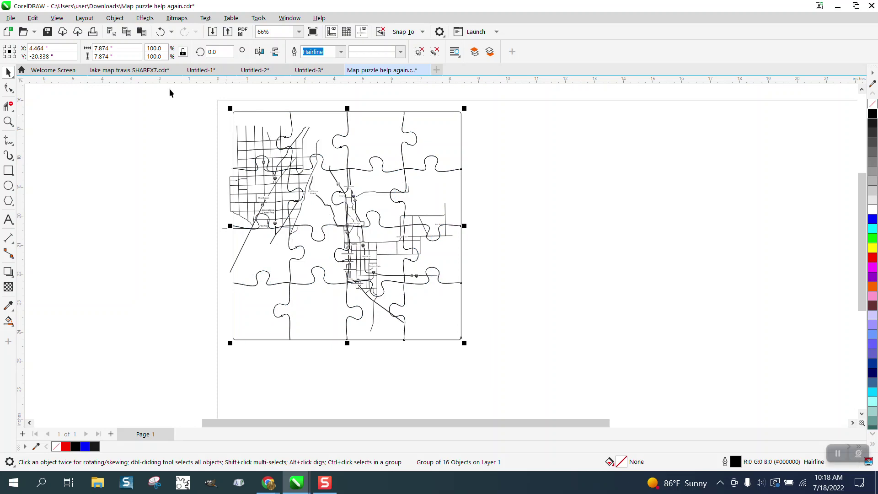
{"action": "left_click", "coordinate": [158, 33]}
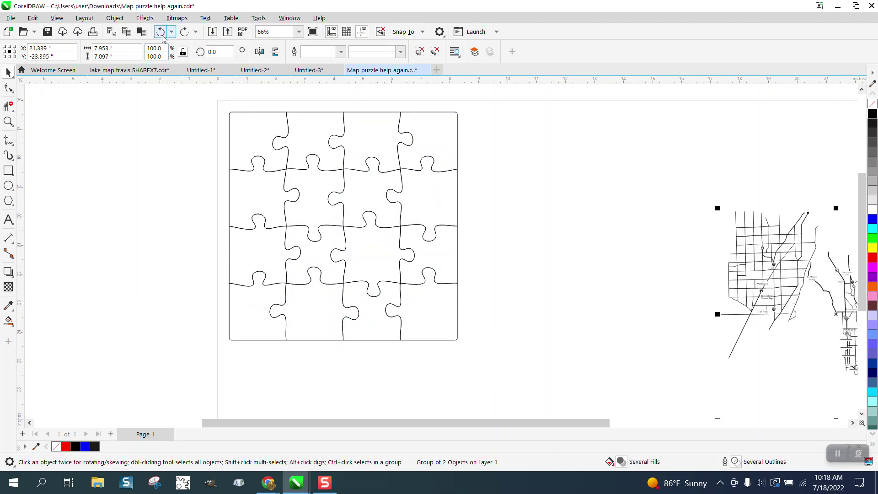
{"action": "left_click", "coordinate": [183, 33]}
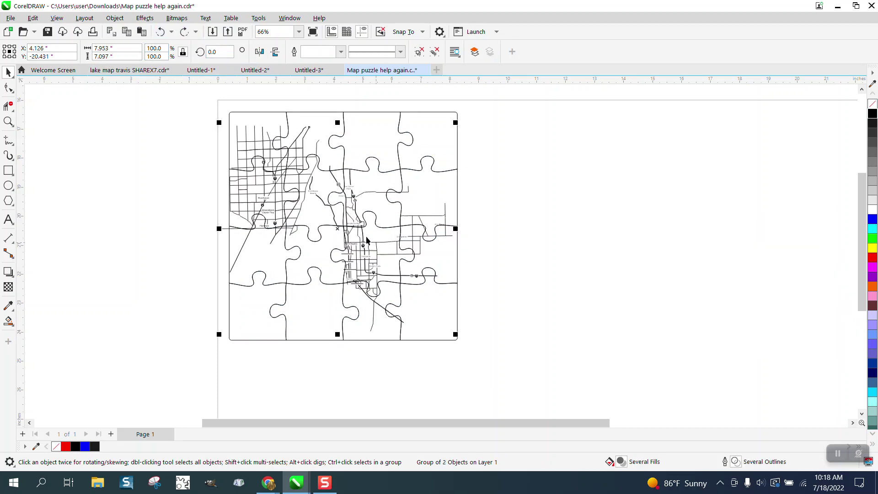
{"action": "left_click_drag", "start_coordinate": [338, 229], "coordinate": [339, 228]}
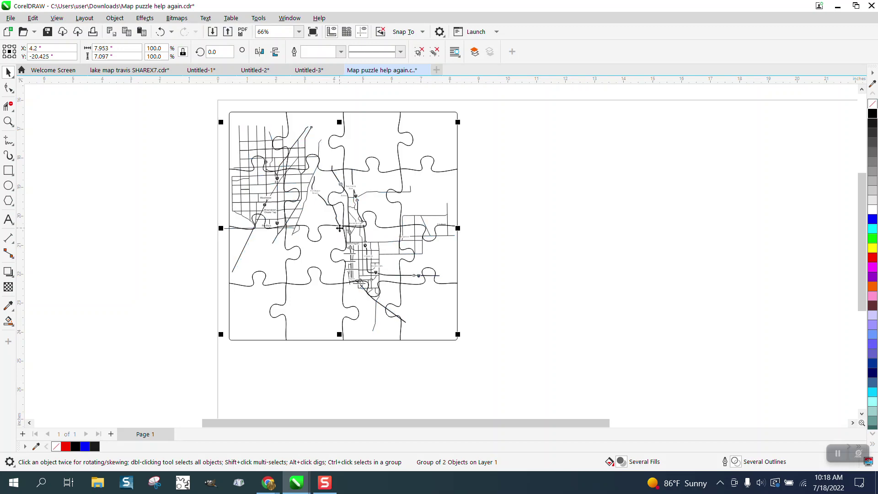
{"action": "scroll", "coordinate": [468, 242], "scroll_direction": "down", "scroll_amount": 2}
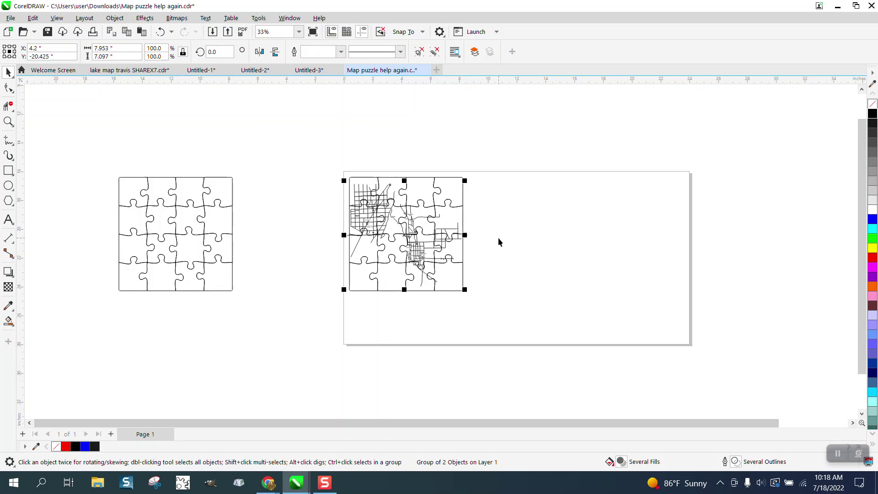
- Select the grouped puzzle and undo its last move
{"action": "scroll", "coordinate": [498, 238], "scroll_direction": "down", "scroll_amount": 1}
{"action": "left_click", "coordinate": [458, 186]}
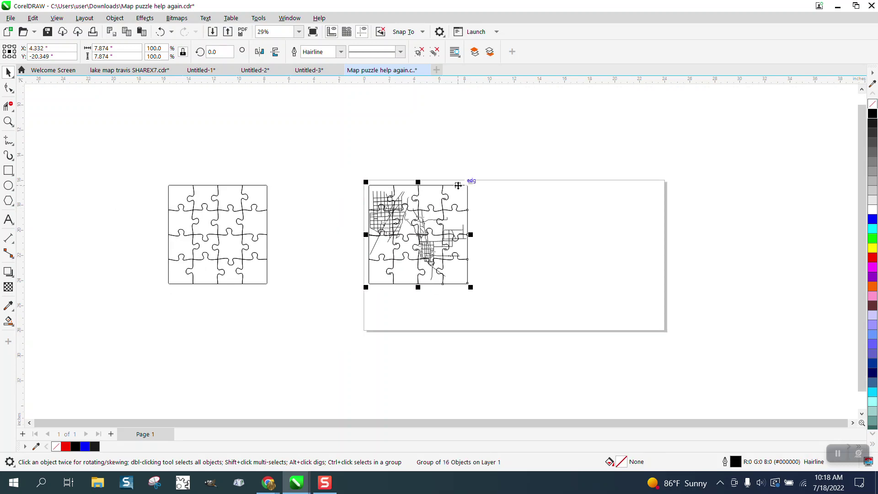
{"action": "key", "text": "ctrl+z"}
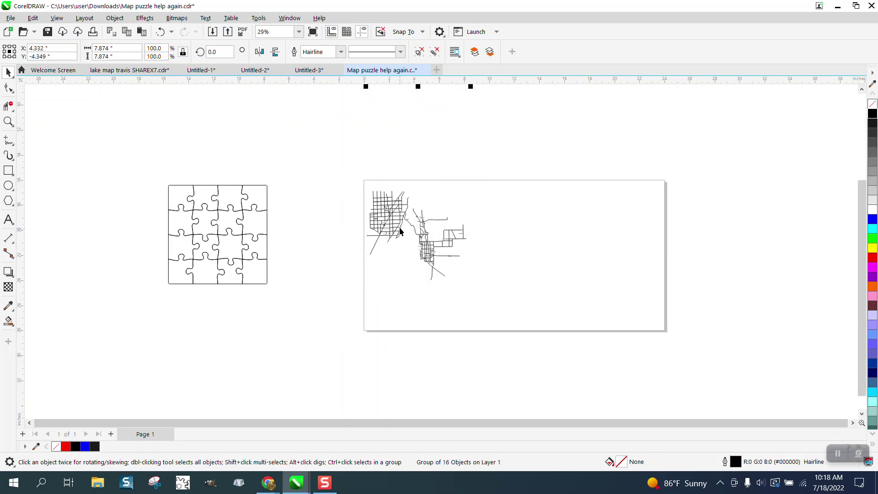
- Draw a yellow-filled rectangle over the map and send it To Back behind the map
{"action": "left_click", "coordinate": [8, 170]}
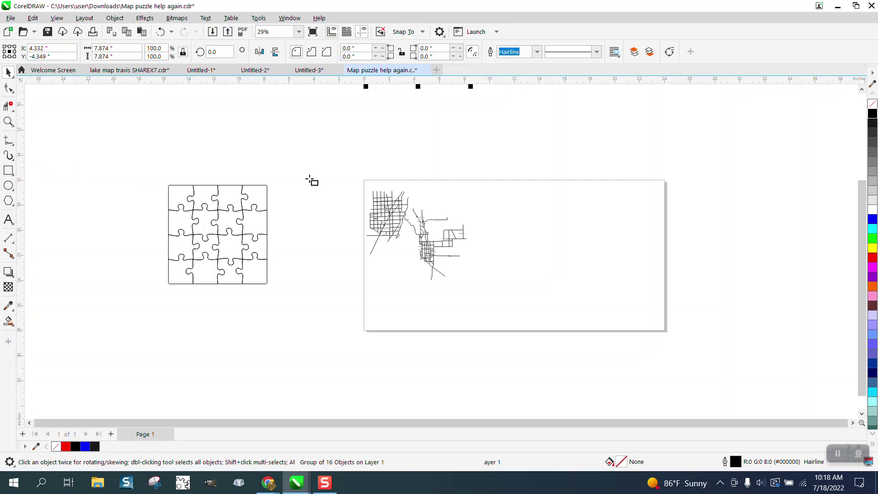
{"action": "mouse_move", "coordinate": [364, 180]}
{"action": "left_mouse_down"}
{"action": "mouse_move", "coordinate": [369, 270]}
{"action": "mouse_move", "coordinate": [495, 292]}
{"action": "mouse_move", "coordinate": [506, 303]}
{"action": "left_mouse_up"}
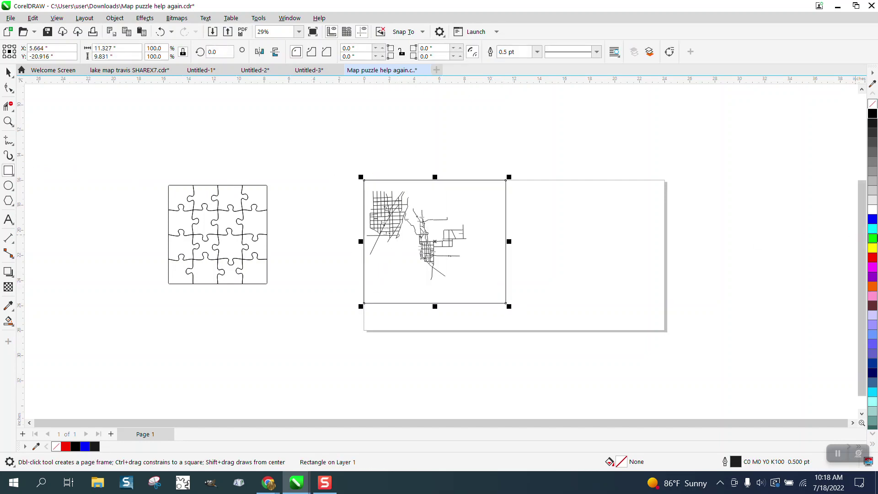
{"action": "right_click", "coordinate": [873, 251]}
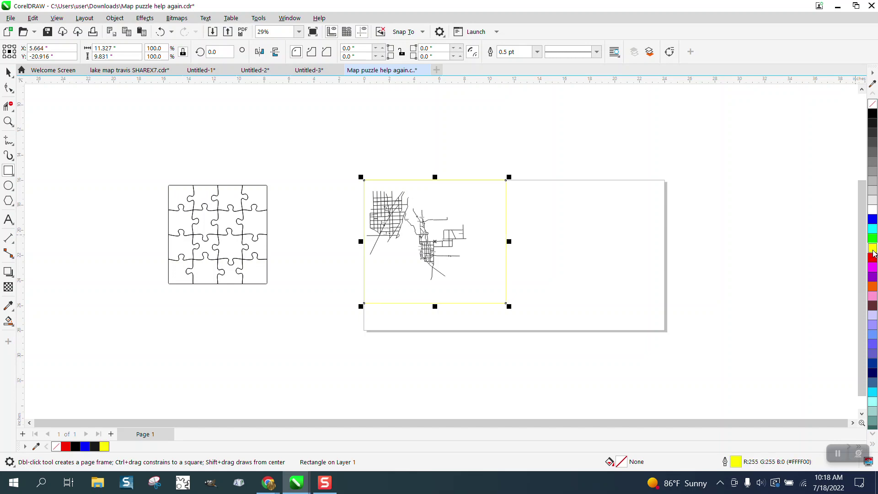
{"action": "left_click", "coordinate": [873, 251]}
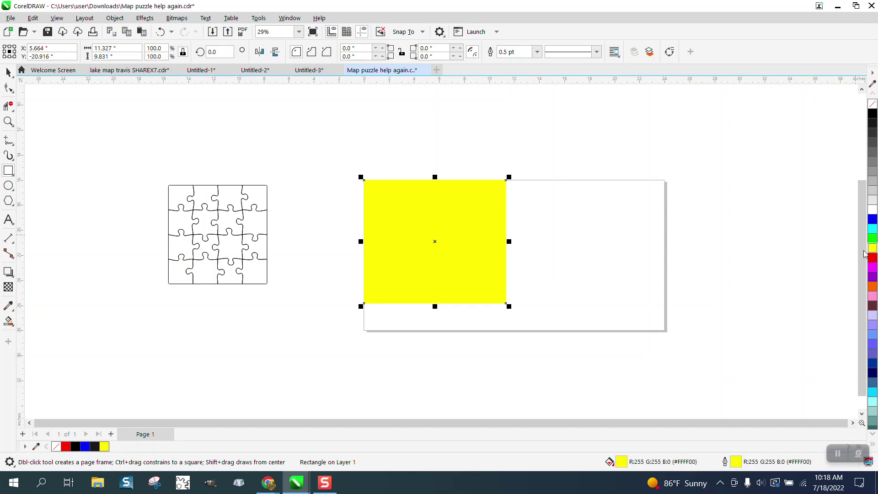
{"action": "left_click", "coordinate": [114, 17]}
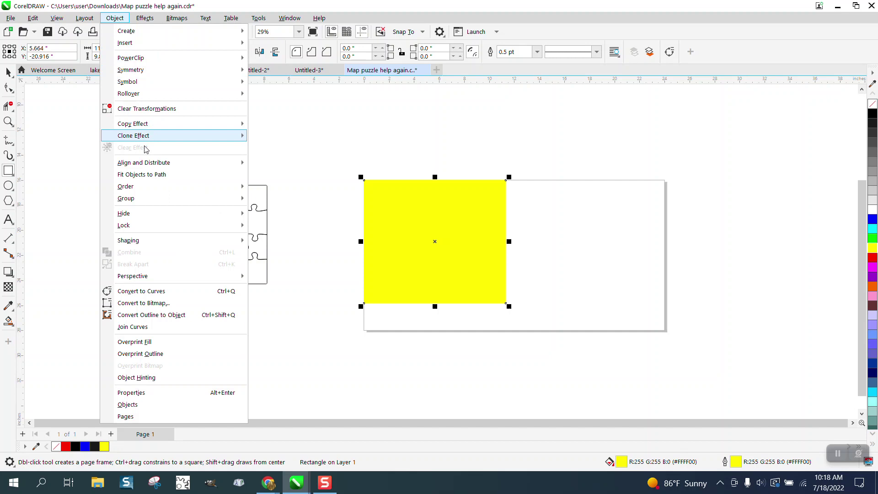
{"action": "mouse_move", "coordinate": [153, 187]}
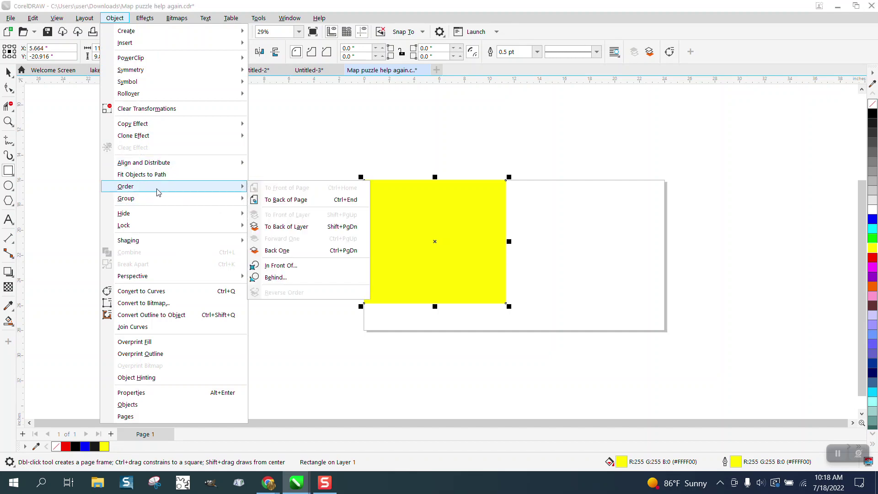
{"action": "left_click", "coordinate": [300, 201]}
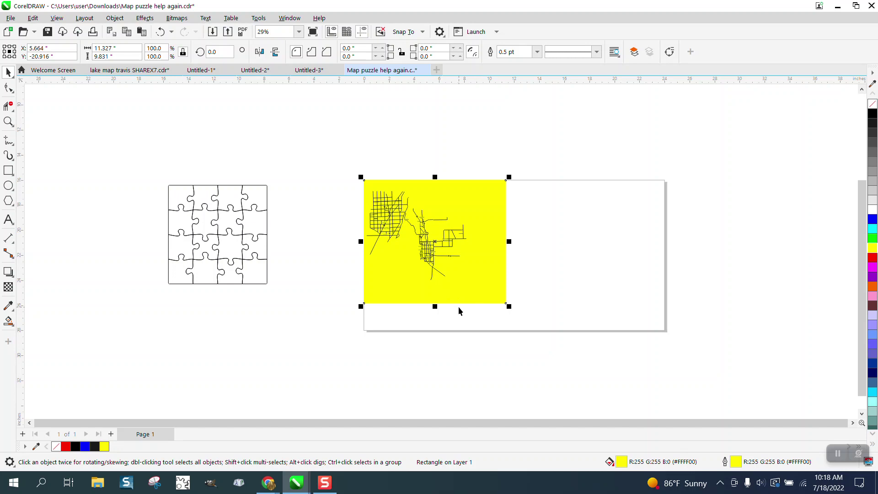
- Nudge the street map off the yellow rectangle and move the jigsaw grid down onto it
{"action": "left_click", "coordinate": [9, 121]}
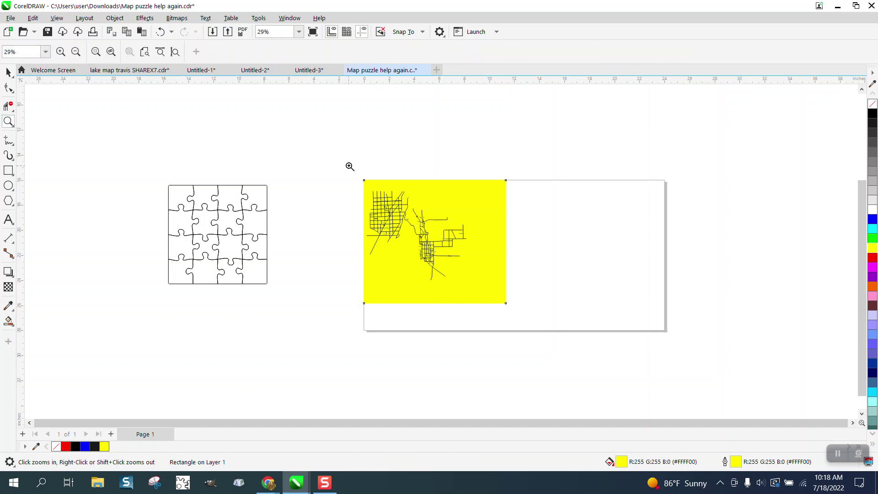
{"action": "left_click_drag", "start_coordinate": [350, 175], "coordinate": [571, 322]}
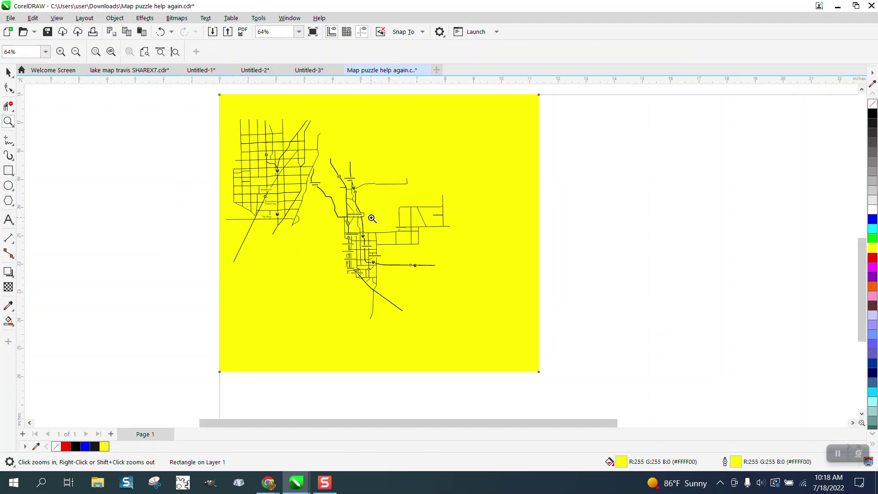
{"action": "scroll", "coordinate": [371, 219], "scroll_direction": "down", "scroll_amount": 4}
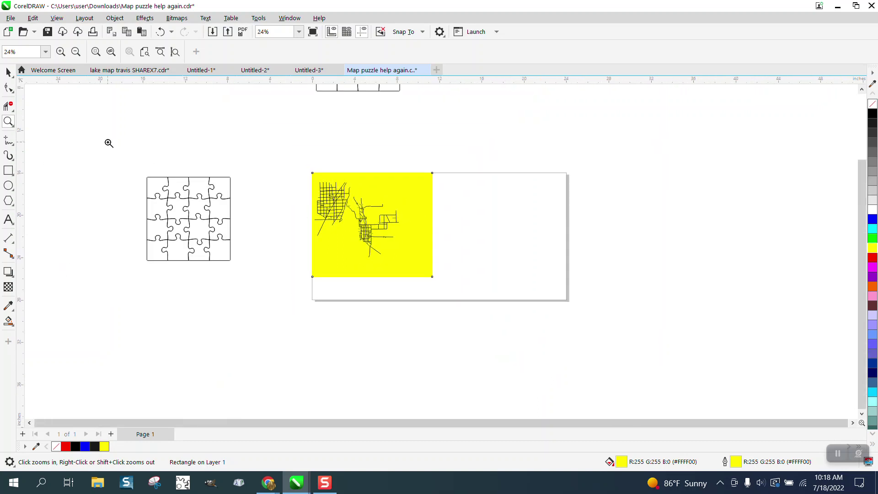
{"action": "left_click", "coordinate": [9, 72]}
{"action": "left_click", "coordinate": [292, 151]}
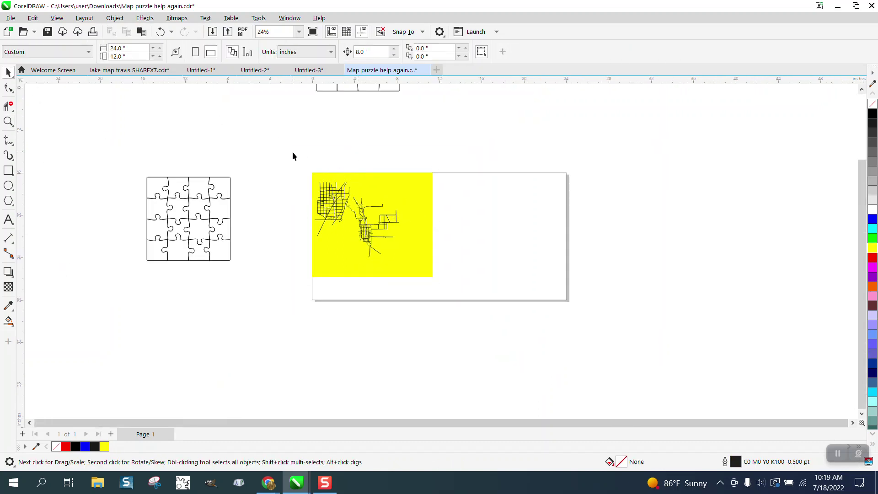
{"action": "left_click_drag", "start_coordinate": [419, 268], "coordinate": [423, 268]}
{"action": "key", "text": "Right"}
{"action": "key", "text": "Right"}
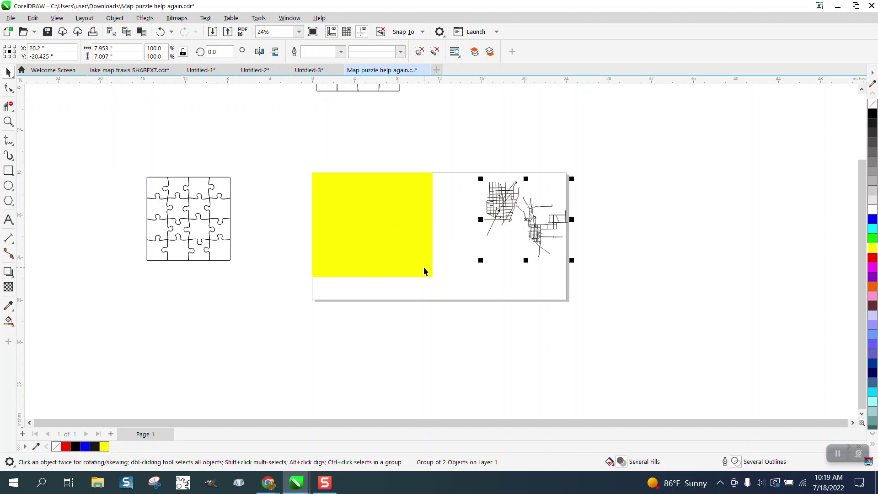
{"action": "key", "text": "Up"}
{"action": "key", "text": "Up"}
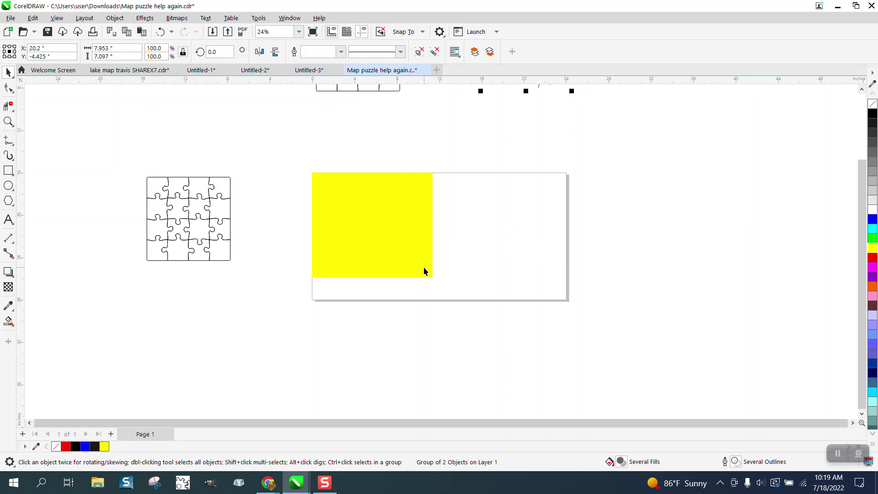
{"action": "left_click", "coordinate": [385, 91]}
{"action": "key", "text": "Down"}
{"action": "key", "text": "Down"}
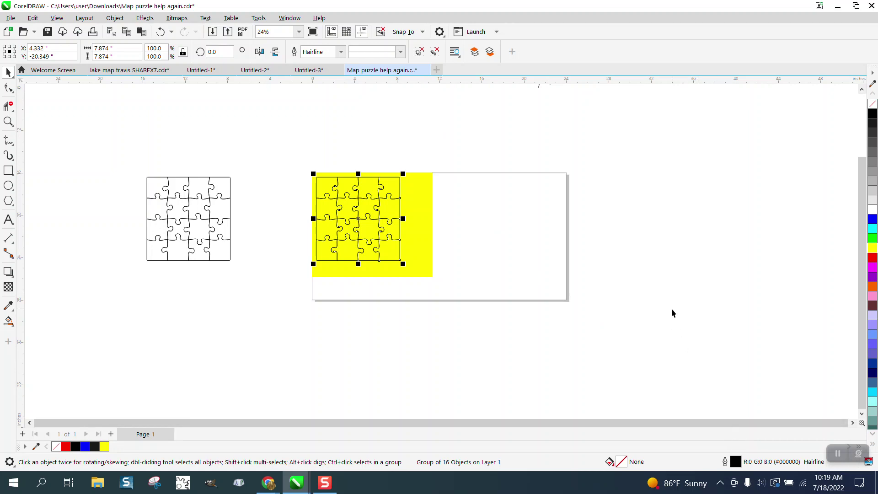
- Inspect the jigsaw grid on the yellow rectangle, then nudge it back up off the rectangle
{"action": "left_click", "coordinate": [8, 121]}
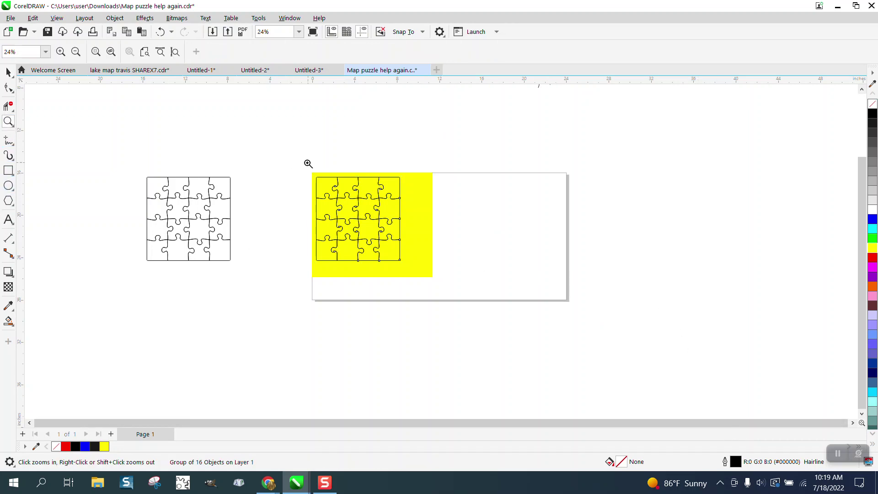
{"action": "left_click_drag", "start_coordinate": [300, 167], "coordinate": [539, 324]}
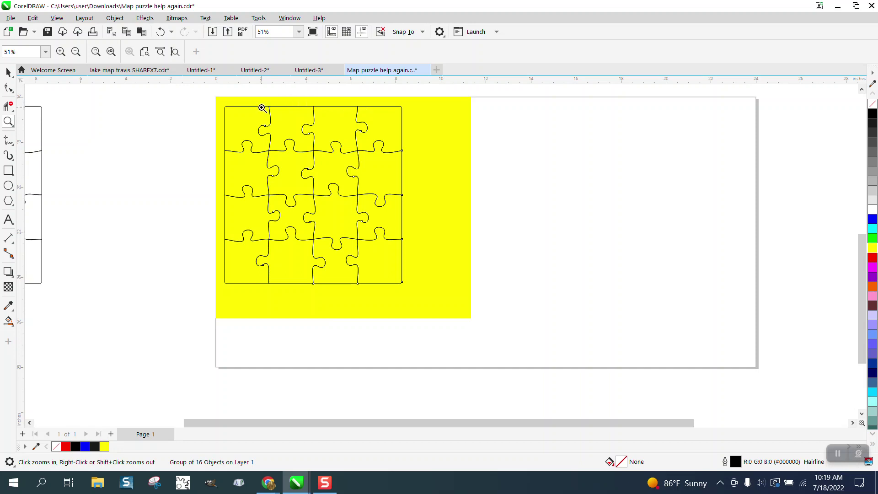
{"action": "right_click", "coordinate": [361, 239]}
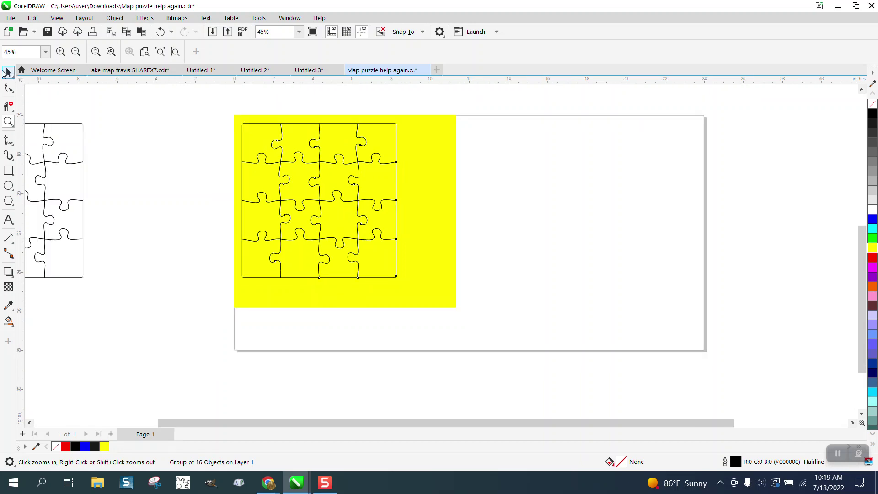
{"action": "left_click", "coordinate": [6, 73]}
{"action": "scroll", "coordinate": [549, 320], "scroll_direction": "down", "scroll_amount": 1}
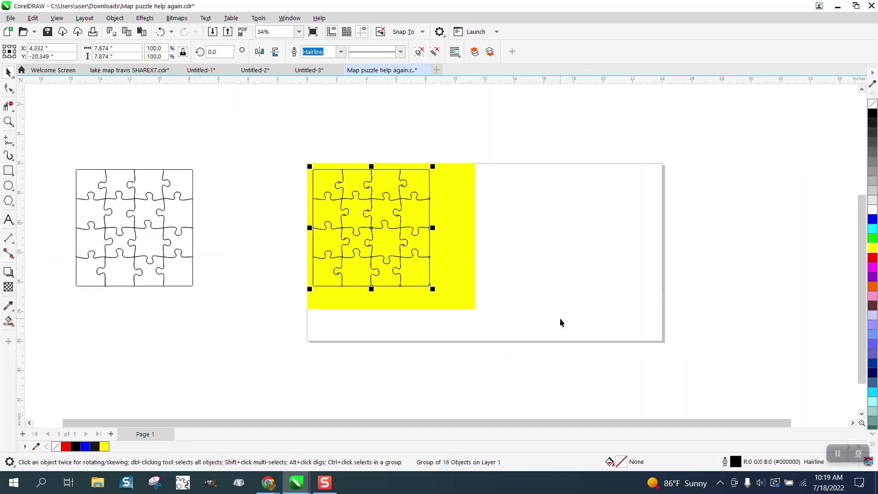
{"action": "key", "text": "Up"}
{"action": "key", "text": "Up"}
{"action": "key", "text": "Up"}
{"action": "key", "text": "Up"}
{"action": "key", "text": "Up"}
{"action": "key", "text": "Up"}
{"action": "key", "text": "Up"}
{"action": "key", "text": "Up"}
{"action": "key", "text": "Up"}
{"action": "key", "text": "Up"}
{"action": "key", "text": "Up"}
{"action": "key", "text": "Up"}
{"action": "key", "text": "Up"}
{"action": "key", "text": "Up"}
{"action": "key", "text": "Up"}
{"action": "key", "text": "Up"}
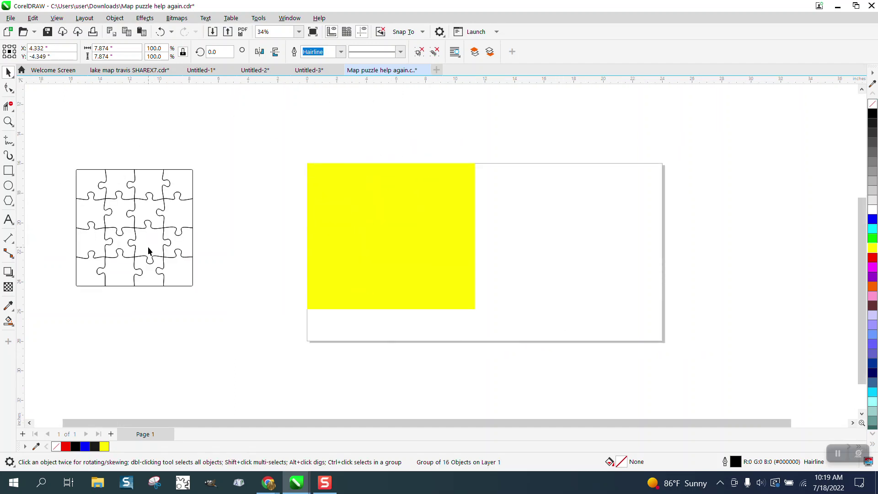
- Draw a border rectangle around the left jigsaw grid, Smart Fill the gap blue, and nudge it right
{"action": "left_click", "coordinate": [180, 197]}
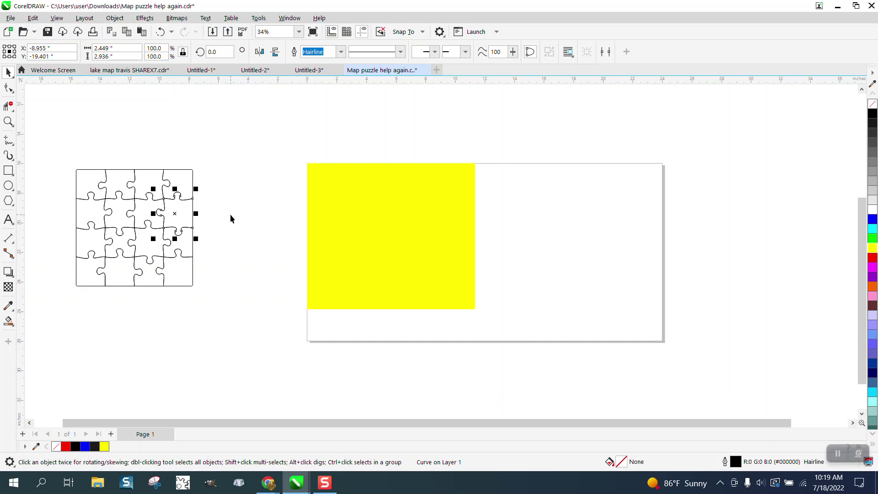
{"action": "left_click", "coordinate": [8, 171]}
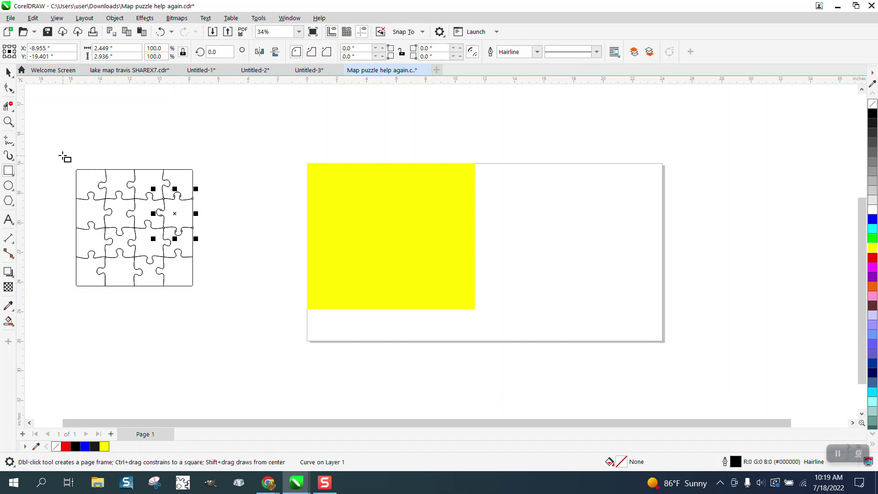
{"action": "left_click_drag", "start_coordinate": [58, 153], "coordinate": [211, 302]}
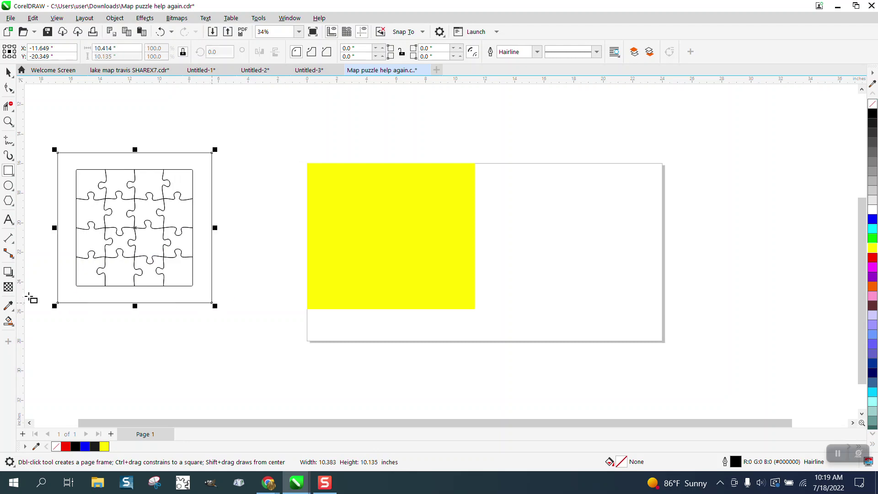
{"action": "left_click", "coordinate": [8, 321]}
{"action": "left_click", "coordinate": [181, 298]}
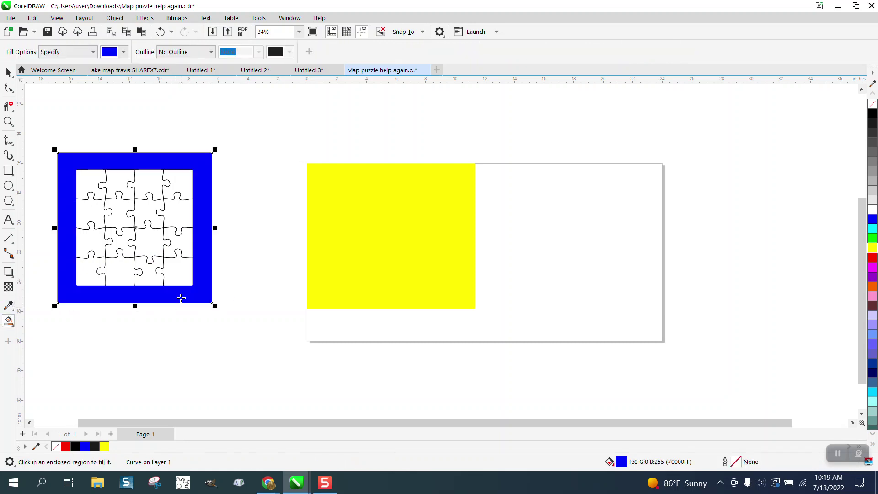
{"action": "key", "text": "Right"}
{"action": "key", "text": "Right"}
{"action": "key", "text": "Right"}
{"action": "key", "text": "Right"}
{"action": "key", "text": "Right"}
{"action": "key", "text": "Right"}
{"action": "key", "text": "Right"}
{"action": "key", "text": "Right"}
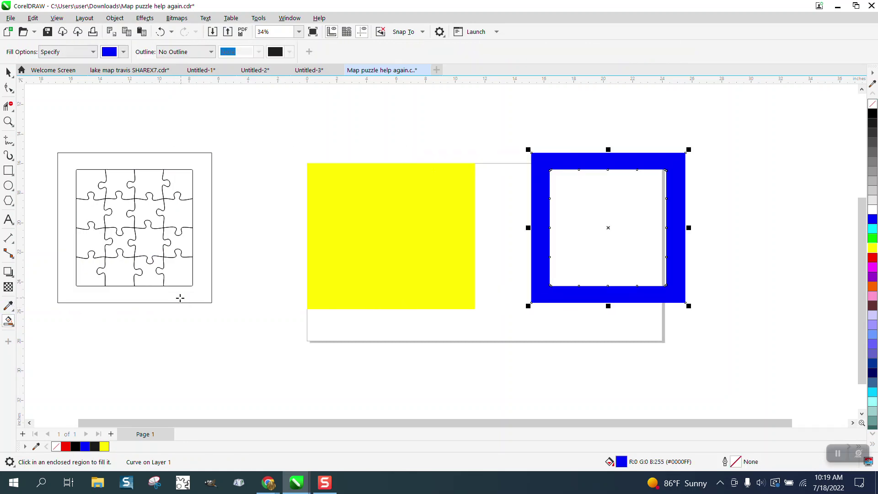
- Give the frame no fill and a red outline, then break it apart into separate curves
{"action": "left_click", "coordinate": [872, 104]}
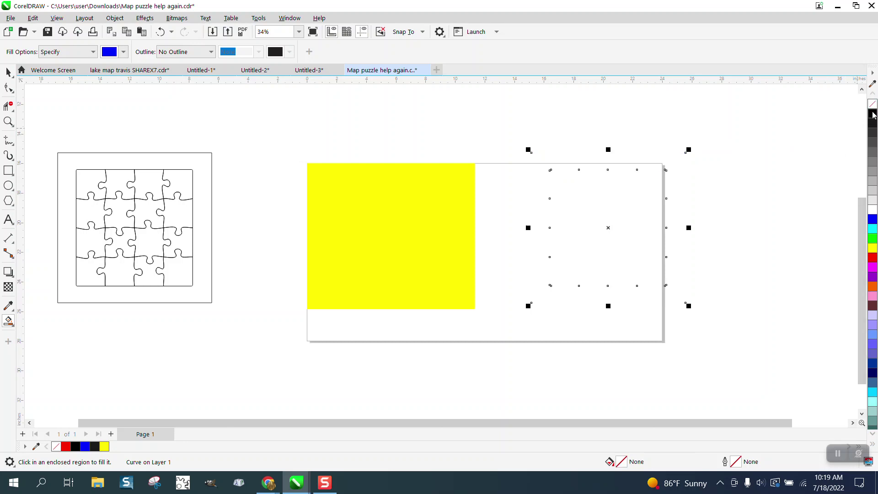
{"action": "right_click", "coordinate": [872, 257]}
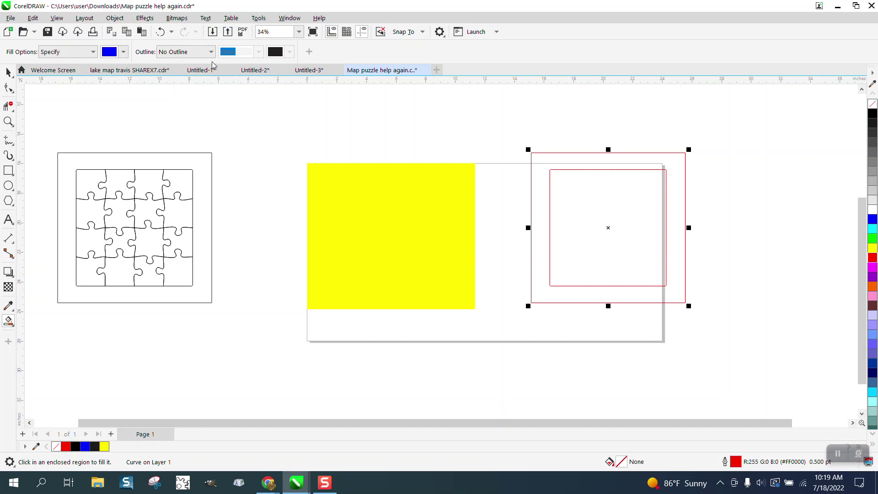
{"action": "left_click", "coordinate": [8, 72]}
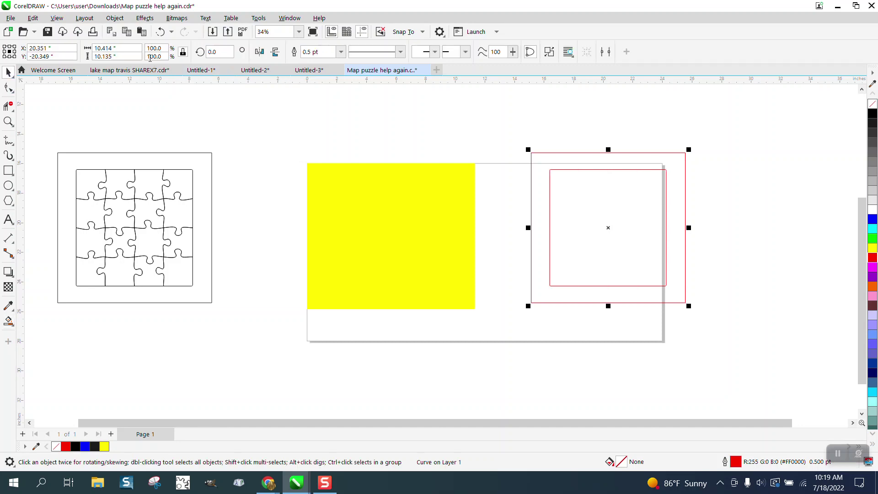
{"action": "left_click", "coordinate": [114, 18]}
{"action": "left_click", "coordinate": [164, 264]}
- Delete the outer curve, make the inner square Hairline, and nudge it left onto the yellow rectangle
{"action": "left_click", "coordinate": [547, 152]}
{"action": "left_click", "coordinate": [548, 154]}
{"action": "key", "text": "Delete"}
{"action": "left_click", "coordinate": [555, 169]}
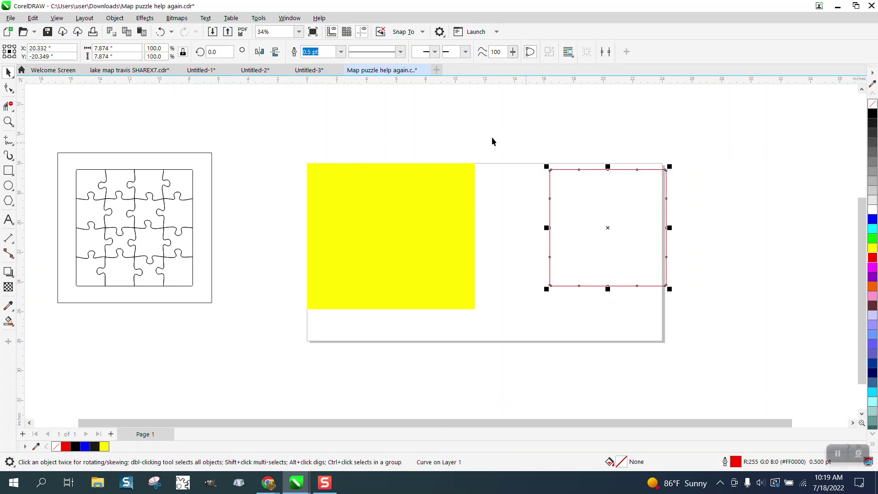
{"action": "left_click", "coordinate": [340, 52]}
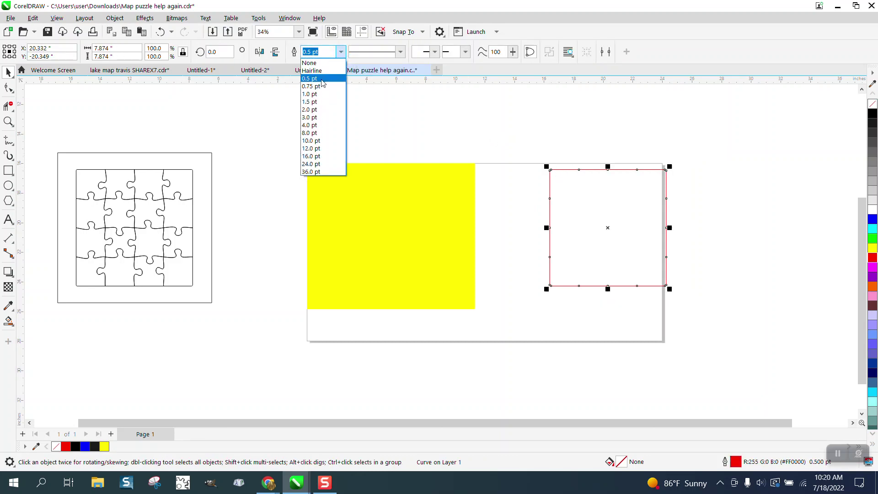
{"action": "left_click", "coordinate": [322, 71]}
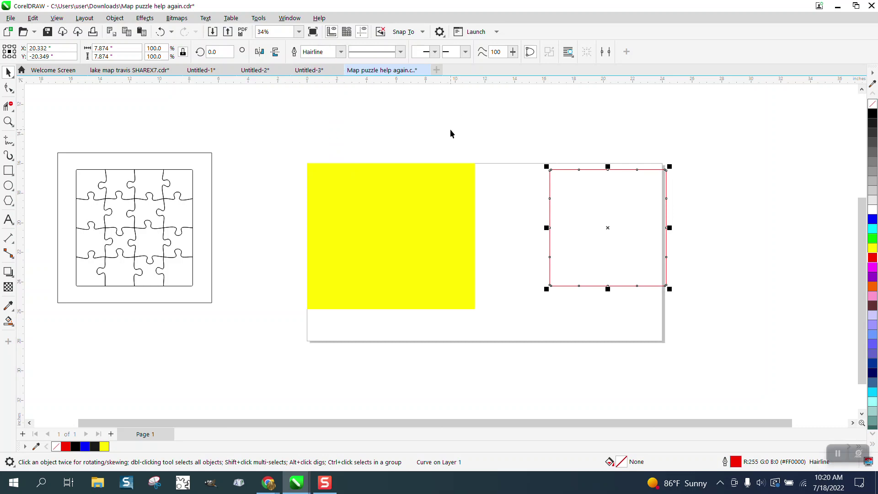
{"action": "key", "text": "Left"}
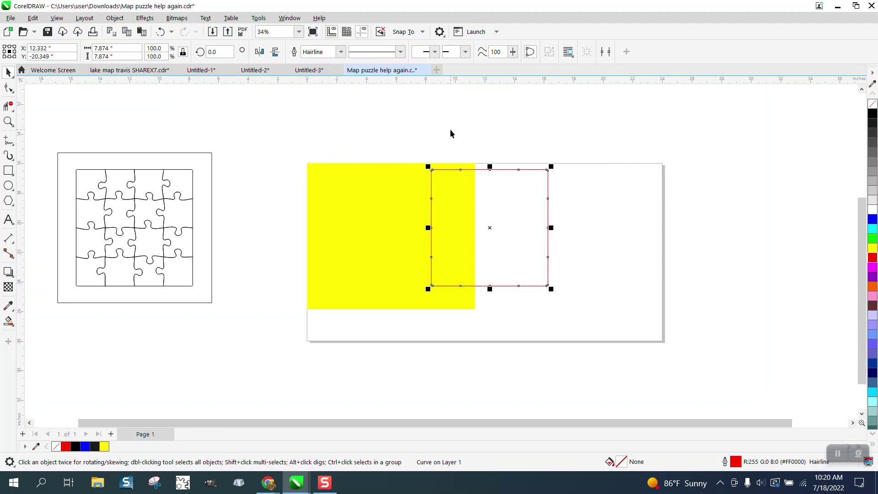
{"action": "key", "text": "Left"}
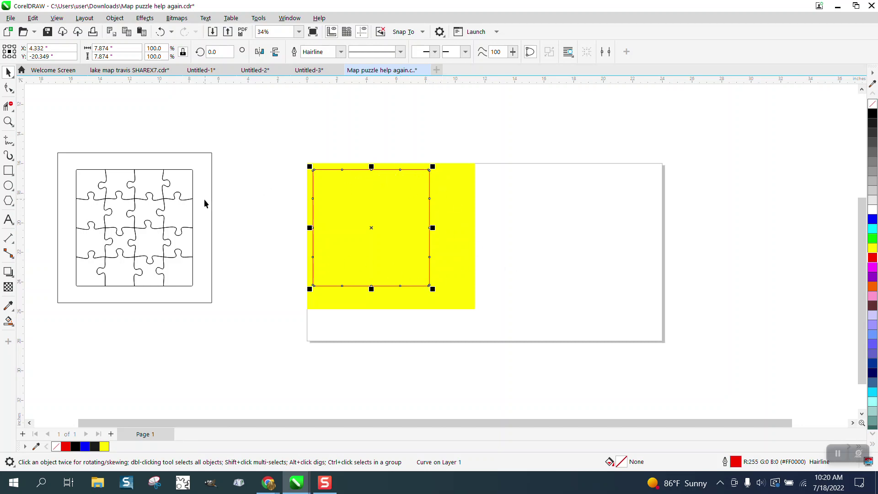
- Delete the left grid's border rectangle and shift four puzzle pieces right onto the yellow rectangle
{"action": "left_click", "coordinate": [186, 215]}
{"action": "key", "text": "Delete"}
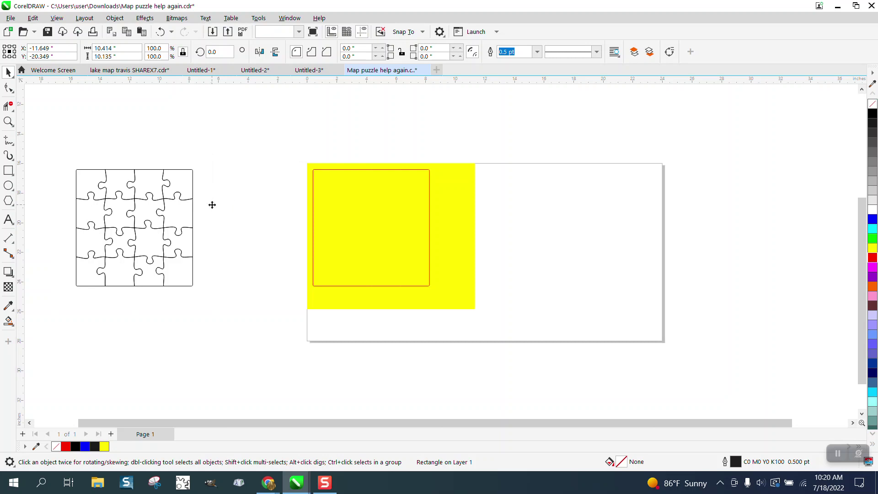
{"action": "left_click", "coordinate": [121, 210]}
{"action": "key", "text": "shift+Right"}
{"action": "key", "text": "shift+Right"}
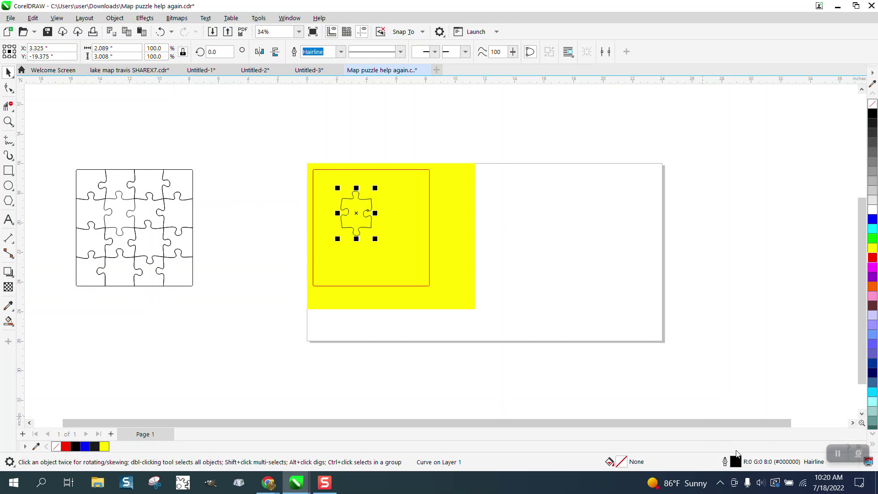
{"action": "left_click", "coordinate": [148, 266]}
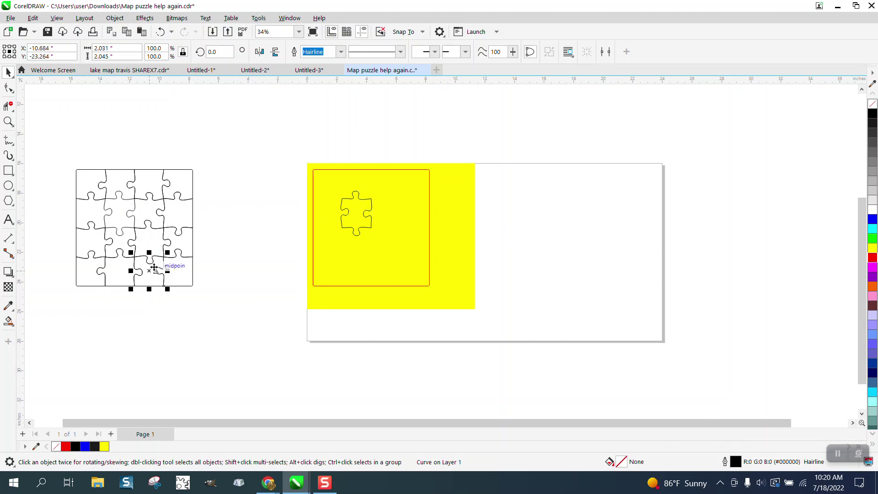
{"action": "key", "text": "shift+Right"}
{"action": "key", "text": "shift+Right"}
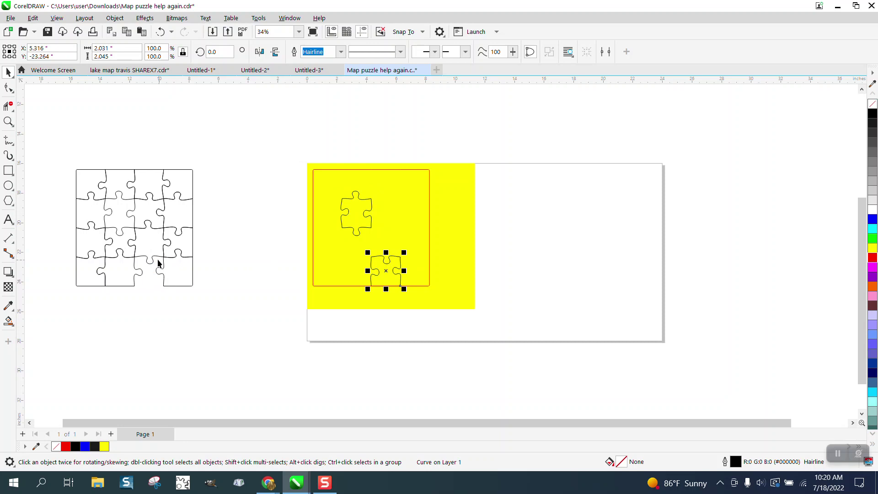
{"action": "left_click", "coordinate": [176, 218]}
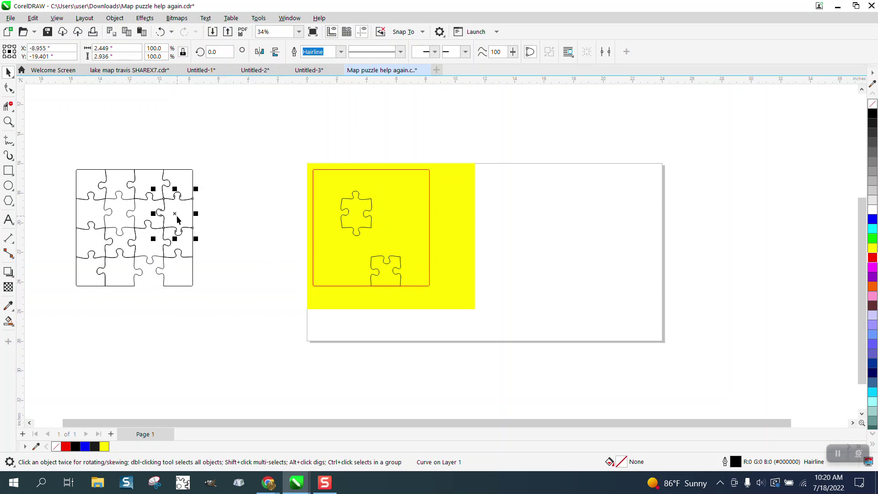
{"action": "key", "text": "shift+Right"}
{"action": "key", "text": "shift+Right"}
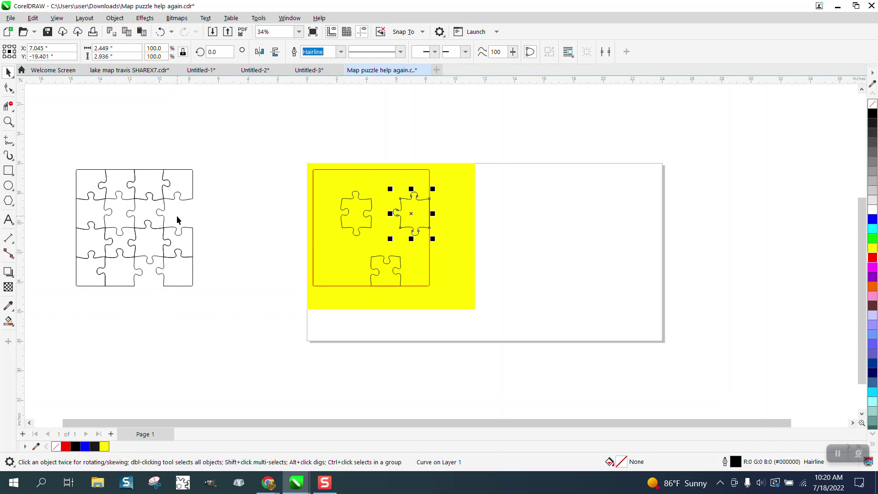
{"action": "left_click", "coordinate": [84, 180]}
{"action": "key", "text": "shift+Right"}
{"action": "key", "text": "shift+Right"}
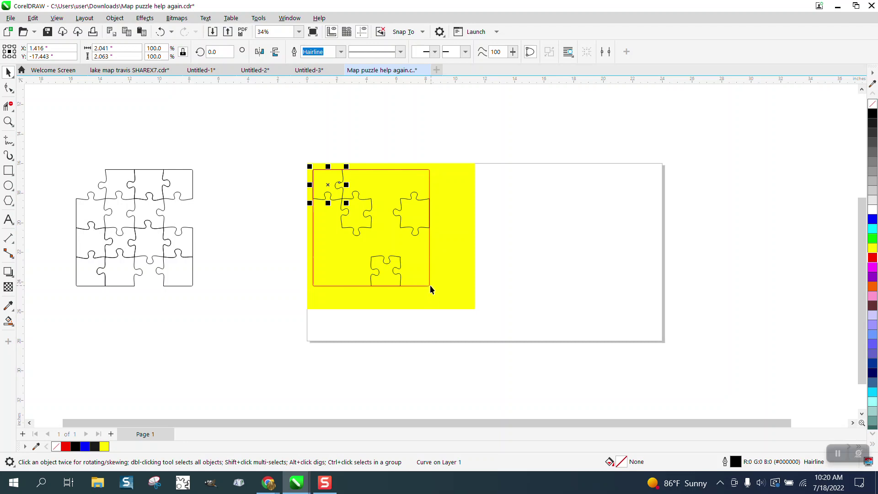
- Zoom in to inspect the red square's top-right corner, then zoom back out
{"action": "left_click", "coordinate": [8, 121]}
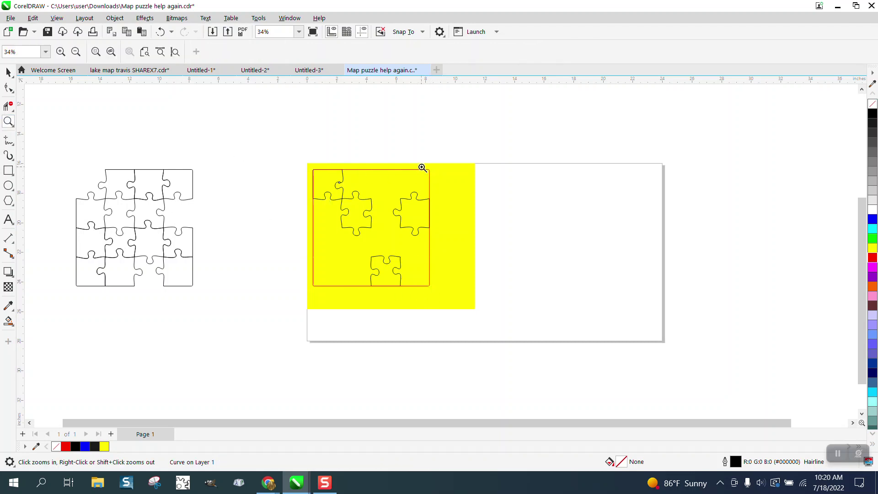
{"action": "left_click_drag", "start_coordinate": [420, 168], "coordinate": [441, 179]}
{"action": "scroll", "coordinate": [334, 178], "scroll_direction": "down", "scroll_amount": 8}
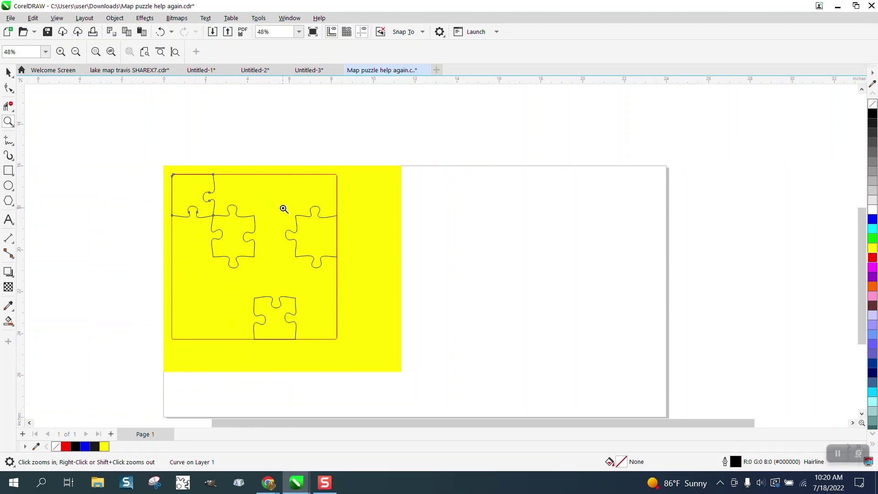
{"action": "scroll", "coordinate": [277, 199], "scroll_direction": "down", "scroll_amount": 1}
{"action": "scroll", "coordinate": [277, 199], "scroll_direction": "down", "scroll_amount": 1}
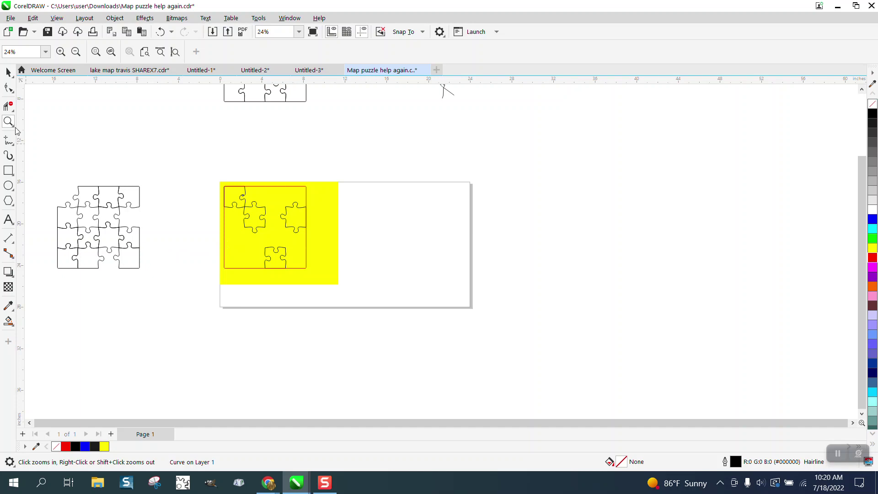
- Nudge the red square right off the yellow rectangle and select the three larger loose pieces
{"action": "left_click", "coordinate": [8, 73]}
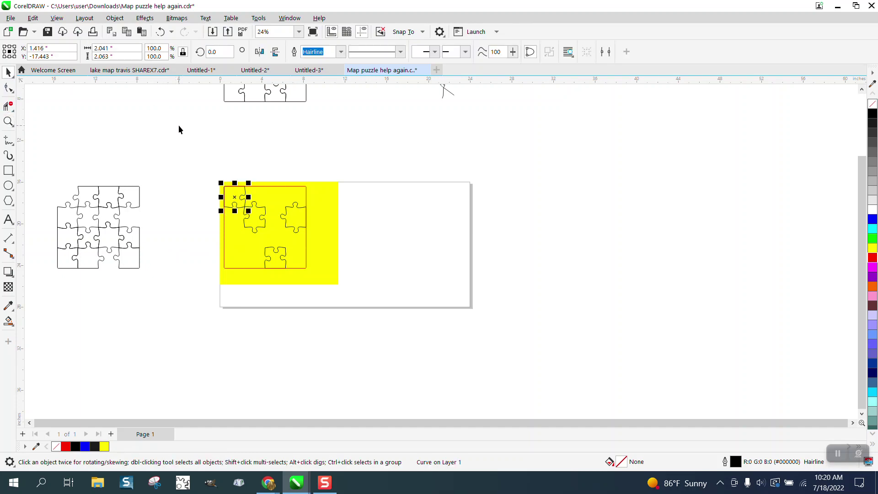
{"action": "left_click_drag", "start_coordinate": [187, 141], "coordinate": [284, 254]}
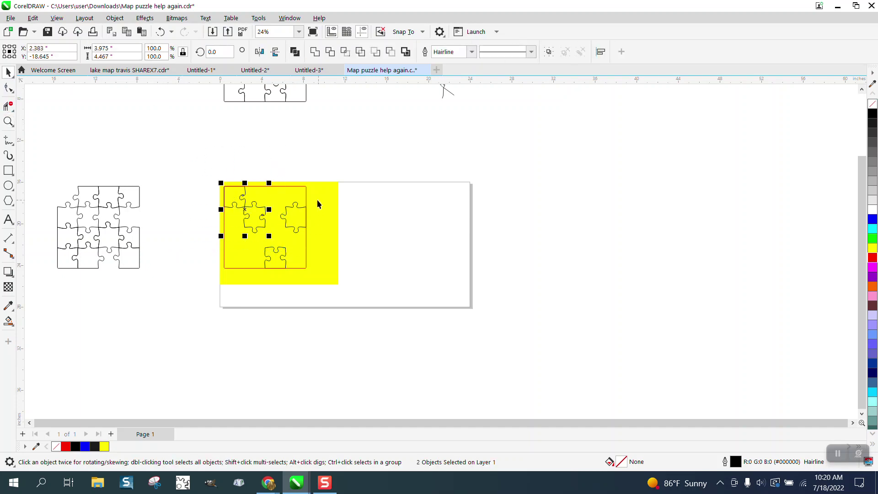
{"action": "left_click", "coordinate": [306, 202]}
{"action": "key", "text": "Right"}
{"action": "key", "text": "Right"}
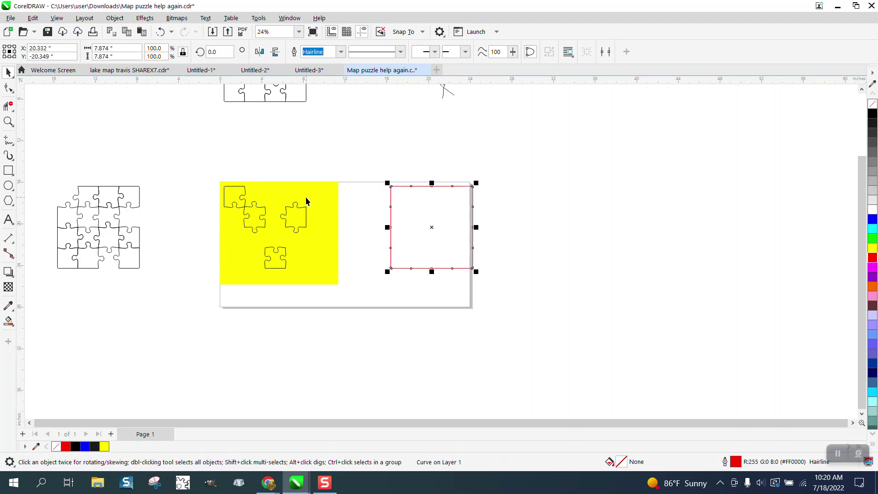
{"action": "left_click_drag", "start_coordinate": [212, 171], "coordinate": [344, 284]}
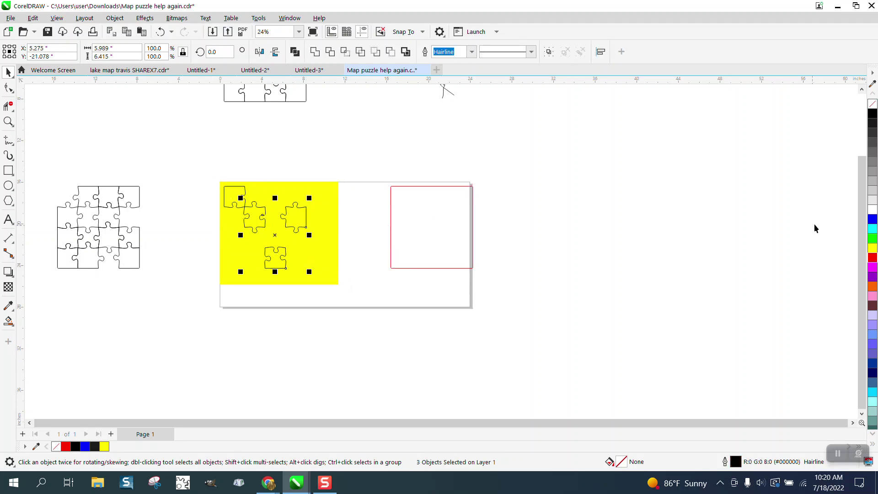
- Fill the four loose puzzle pieces blue and drag the outlined 12-piece grid over them
{"action": "left_click", "coordinate": [871, 224]}
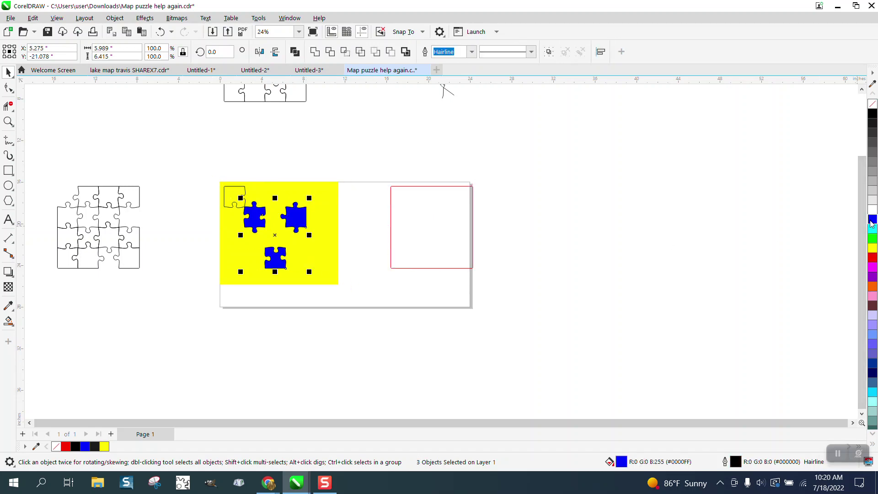
{"action": "left_click", "coordinate": [235, 194]}
{"action": "left_click", "coordinate": [871, 219]}
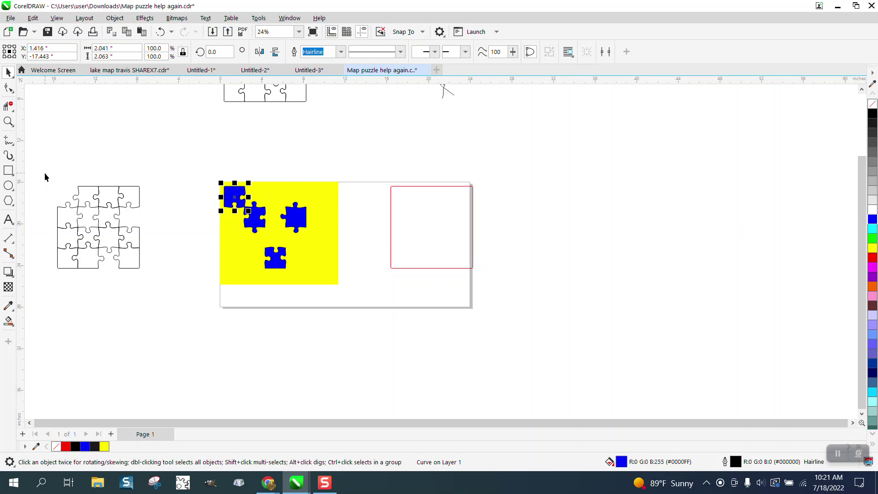
{"action": "left_click_drag", "start_coordinate": [48, 180], "coordinate": [166, 273]}
{"action": "left_click_drag", "start_coordinate": [111, 198], "coordinate": [278, 198]}
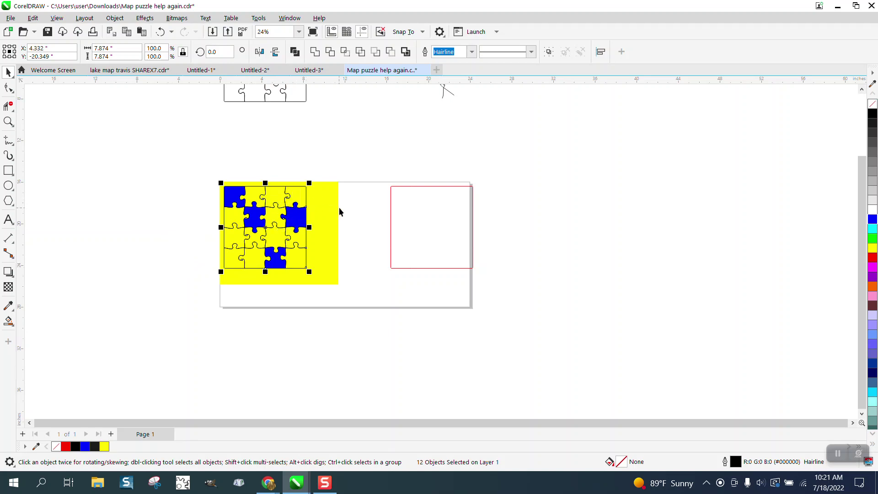
- Nudge the street map group down and left so it lies over the jigsaw grid
{"action": "scroll", "coordinate": [339, 208], "scroll_direction": "down", "scroll_amount": 4}
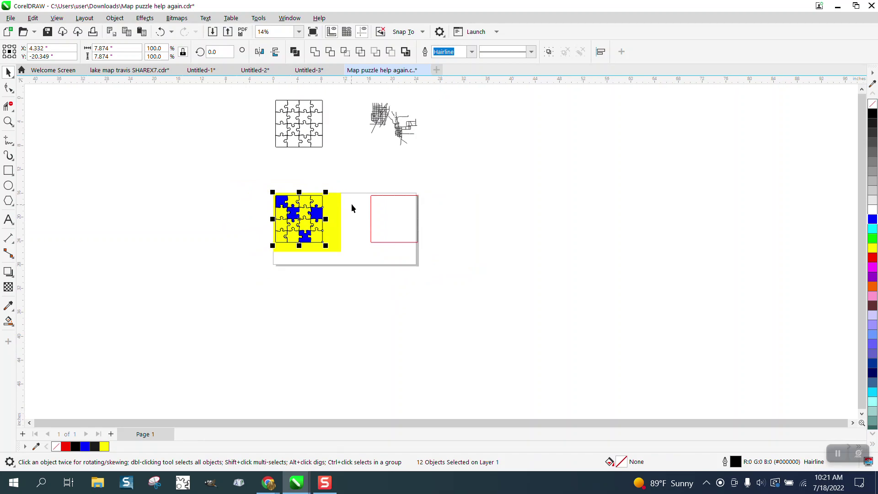
{"action": "left_click", "coordinate": [384, 121]}
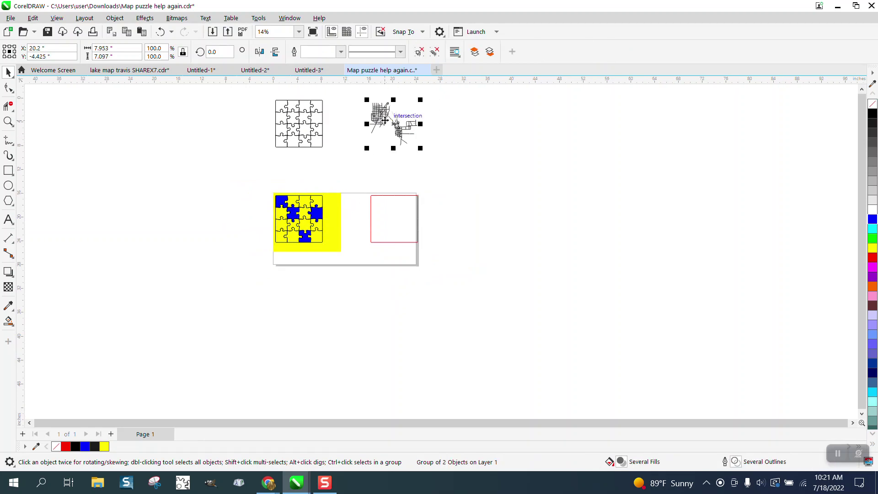
{"action": "key", "text": "Down"}
{"action": "key", "text": "Down"}
{"action": "key", "text": "Left"}
{"action": "key", "text": "Left"}
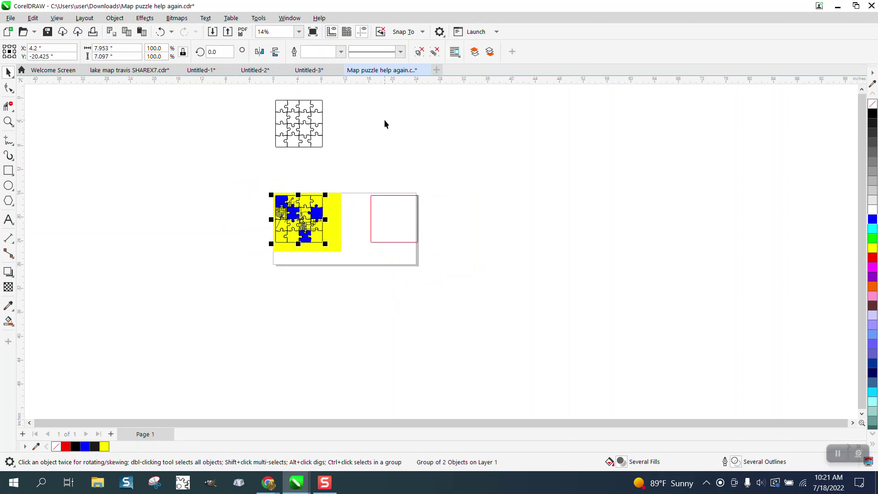
{"action": "left_click", "coordinate": [8, 121]}
{"action": "left_click_drag", "start_coordinate": [243, 174], "coordinate": [381, 271]}
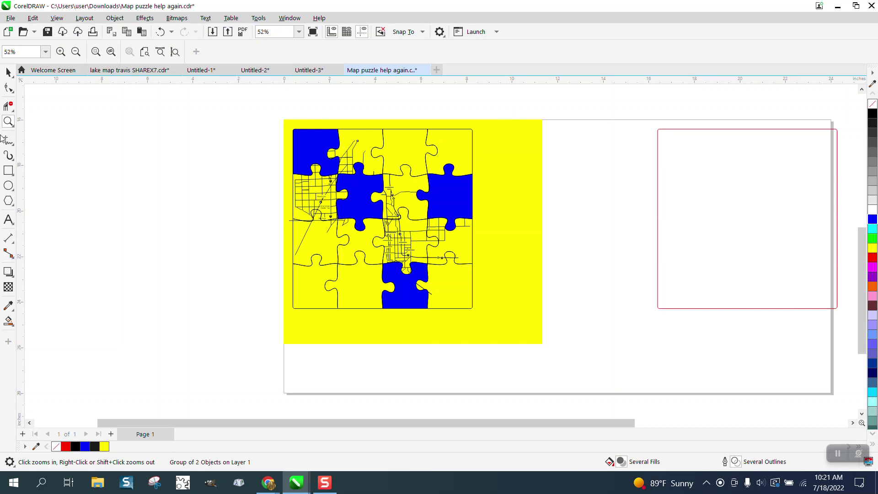
- Draw blue-filled tape-marker rectangles at the yellow rectangle's top edge and lower-left corner
{"action": "left_click", "coordinate": [8, 171]}
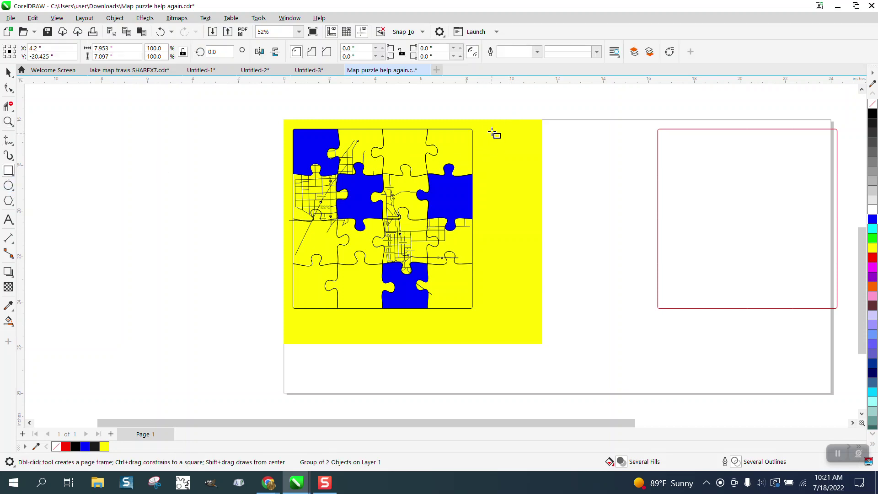
{"action": "left_click_drag", "start_coordinate": [487, 112], "coordinate": [537, 127]}
{"action": "left_click_drag", "start_coordinate": [272, 326], "coordinate": [327, 359]}
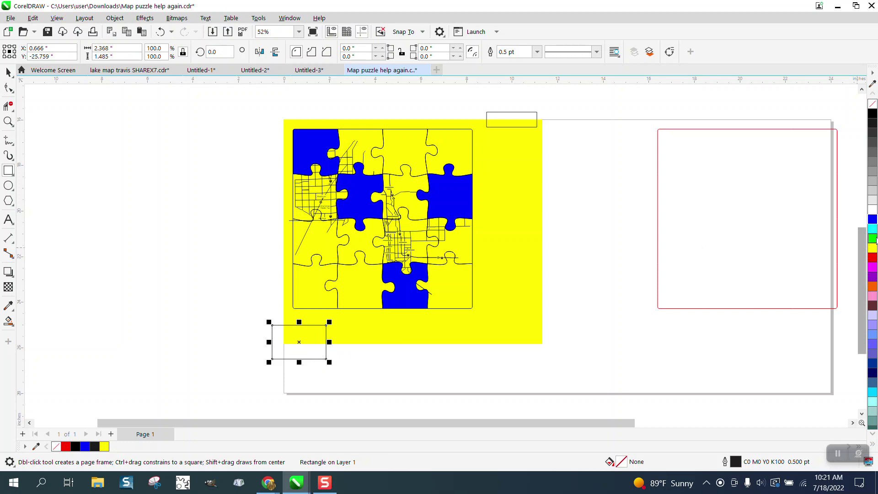
{"action": "left_click", "coordinate": [872, 219]}
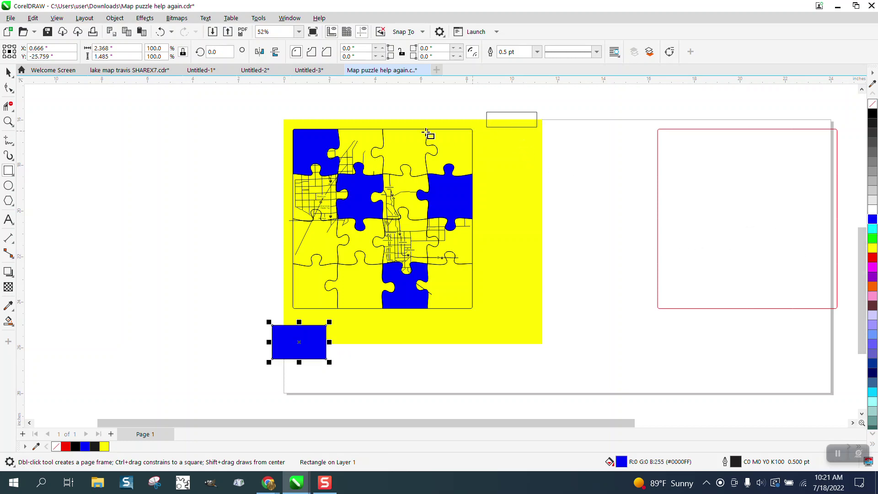
{"action": "left_click", "coordinate": [8, 72]}
{"action": "left_click", "coordinate": [520, 112]}
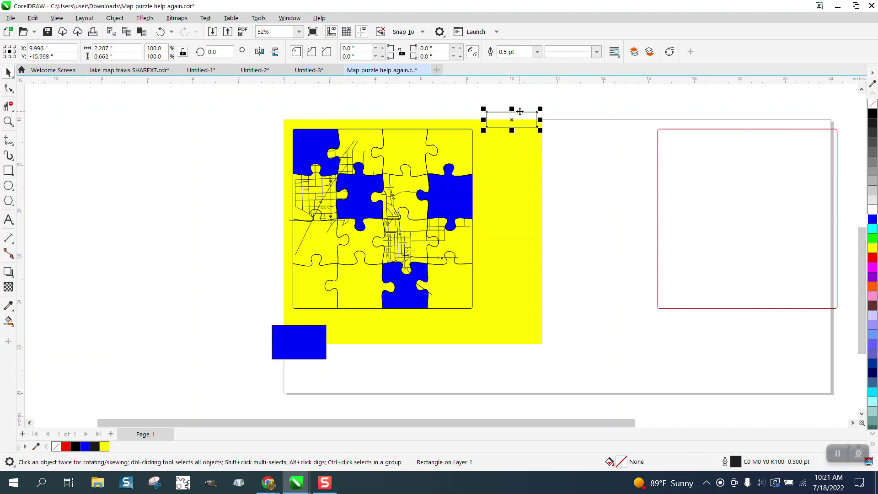
{"action": "left_click", "coordinate": [872, 219]}
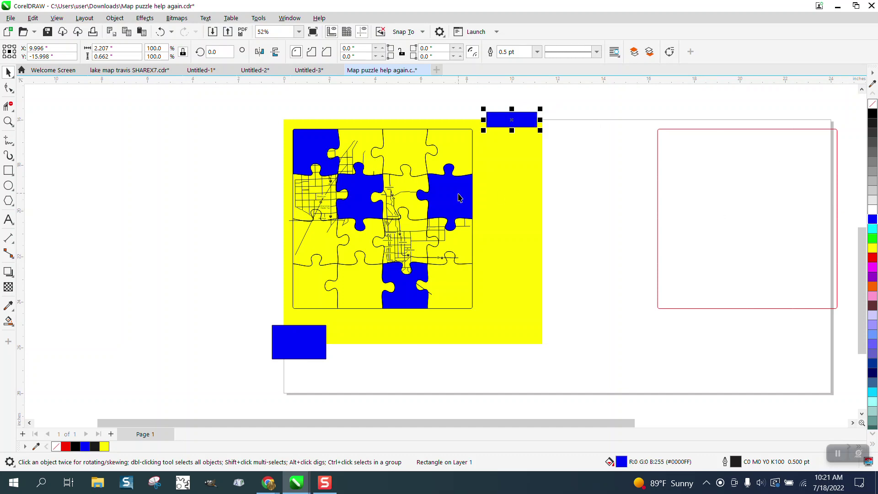